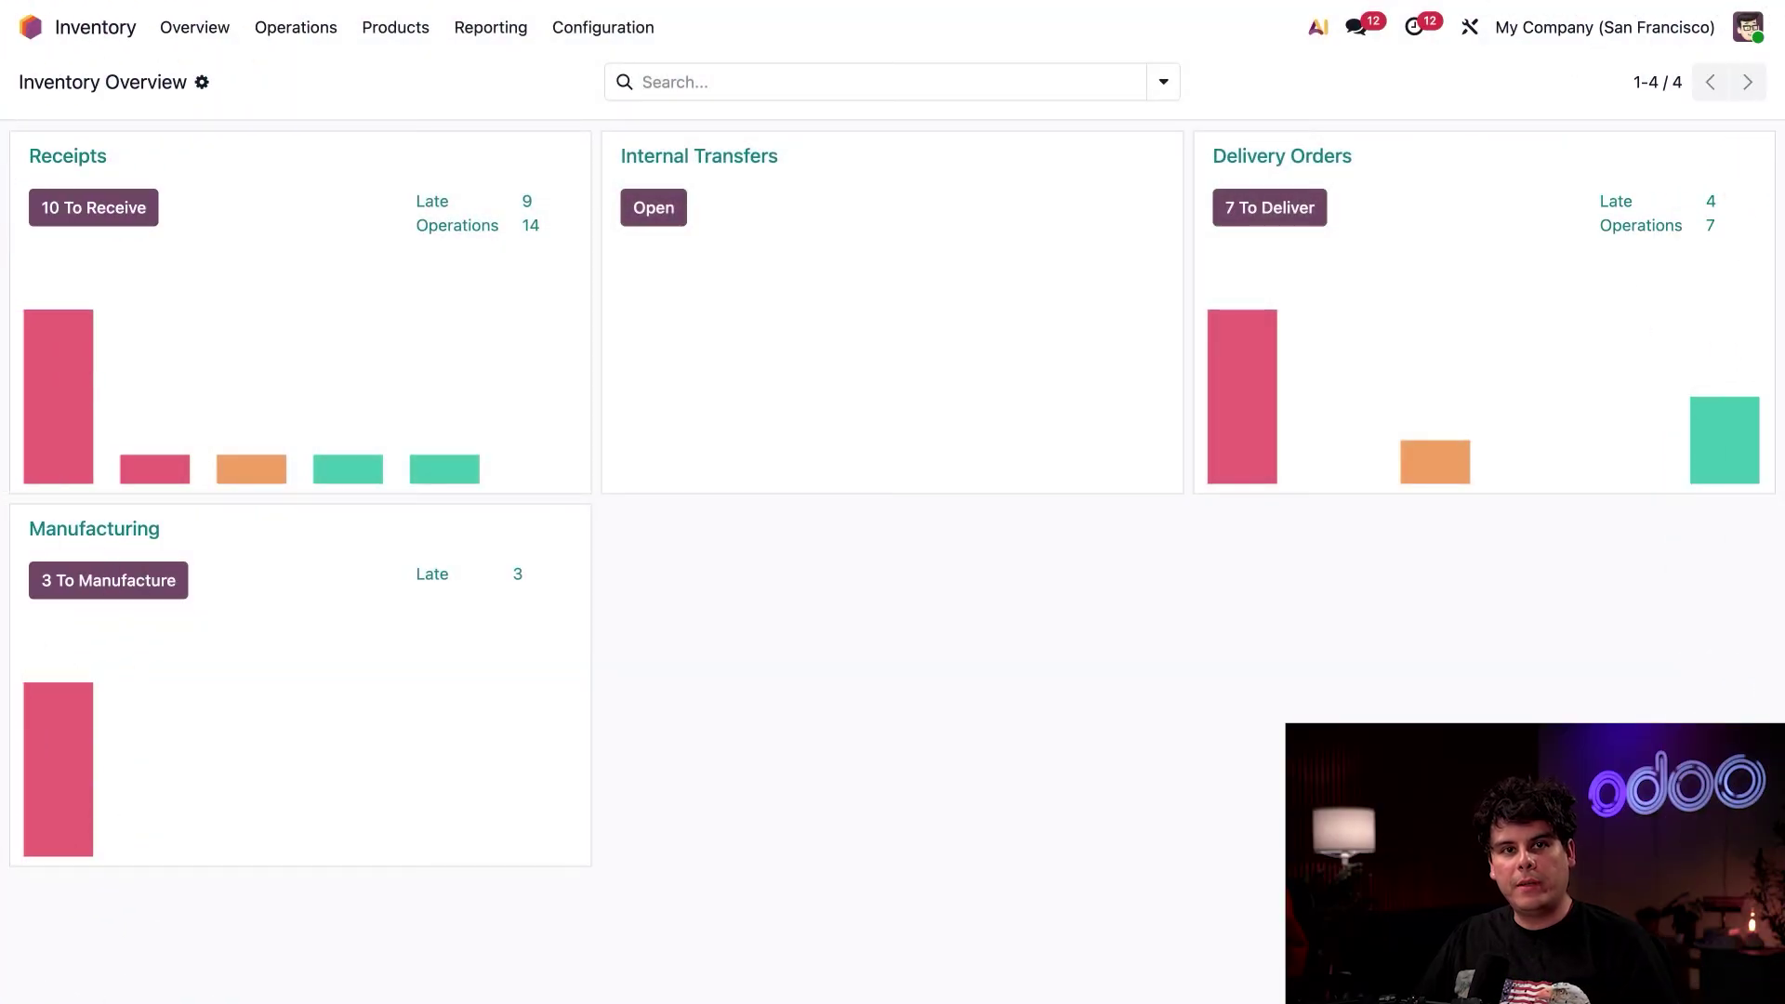
- Open the Cabinet with Doors card from the Products > Products catalogue
click(395, 28)
click(409, 69)
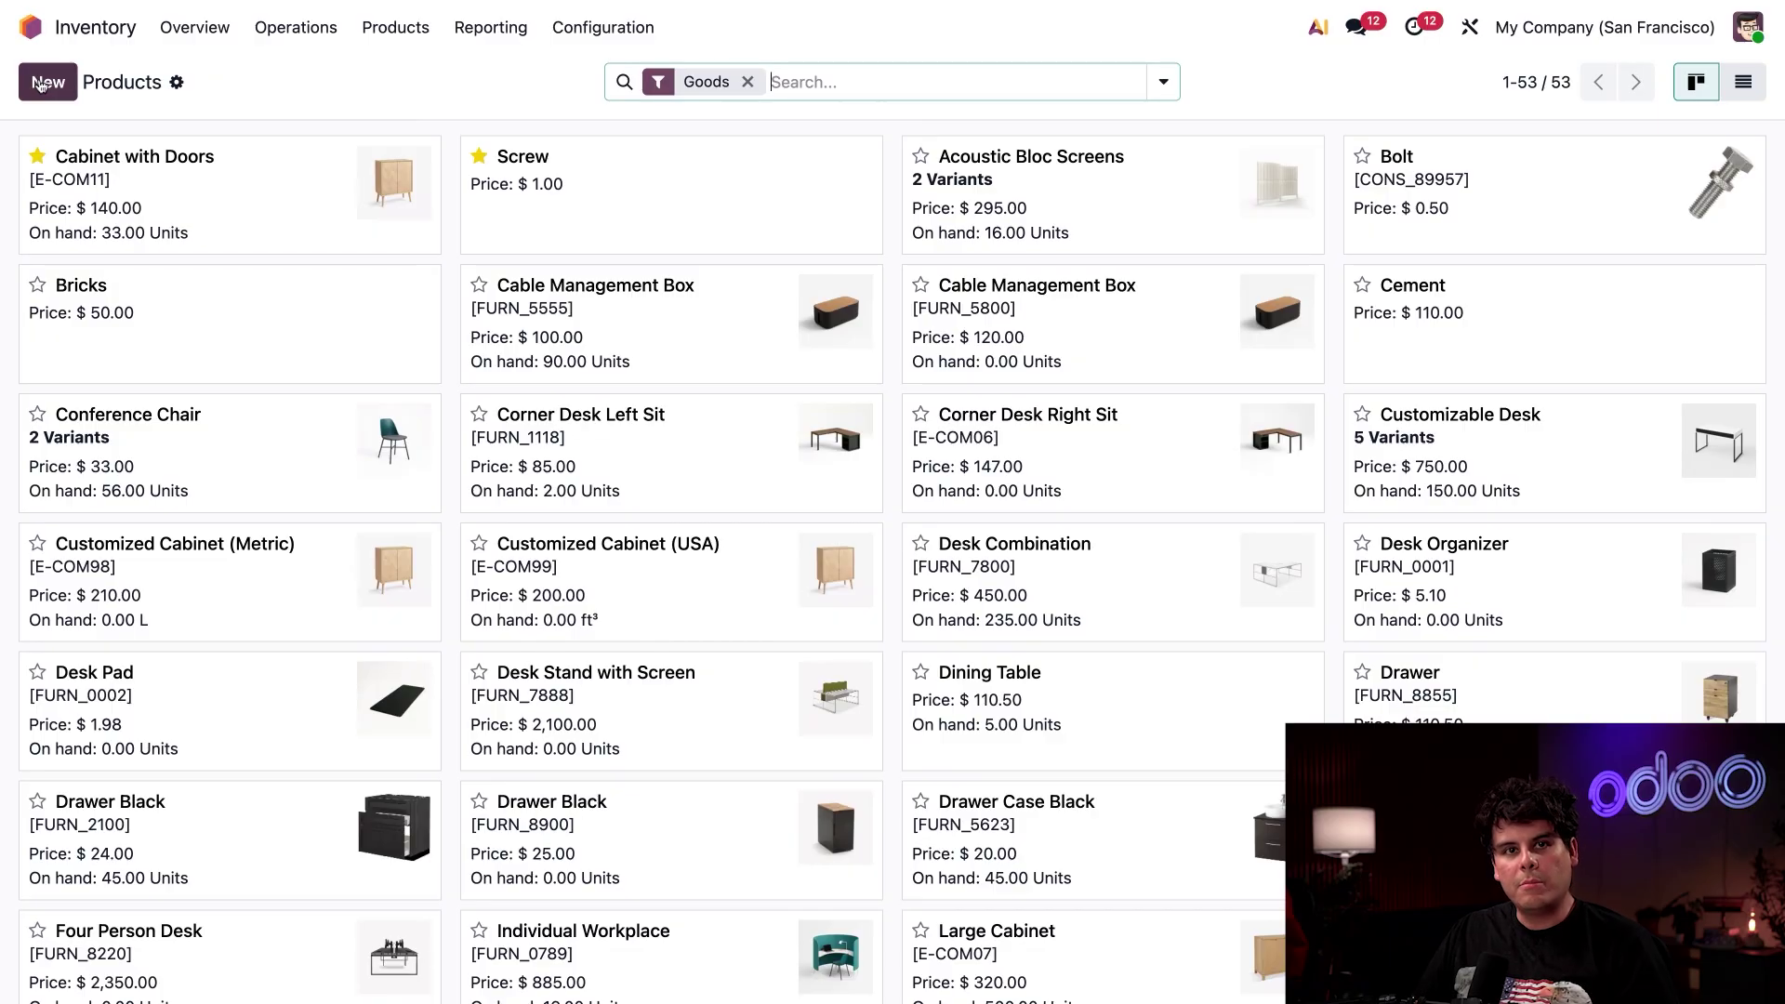
click(211, 193)
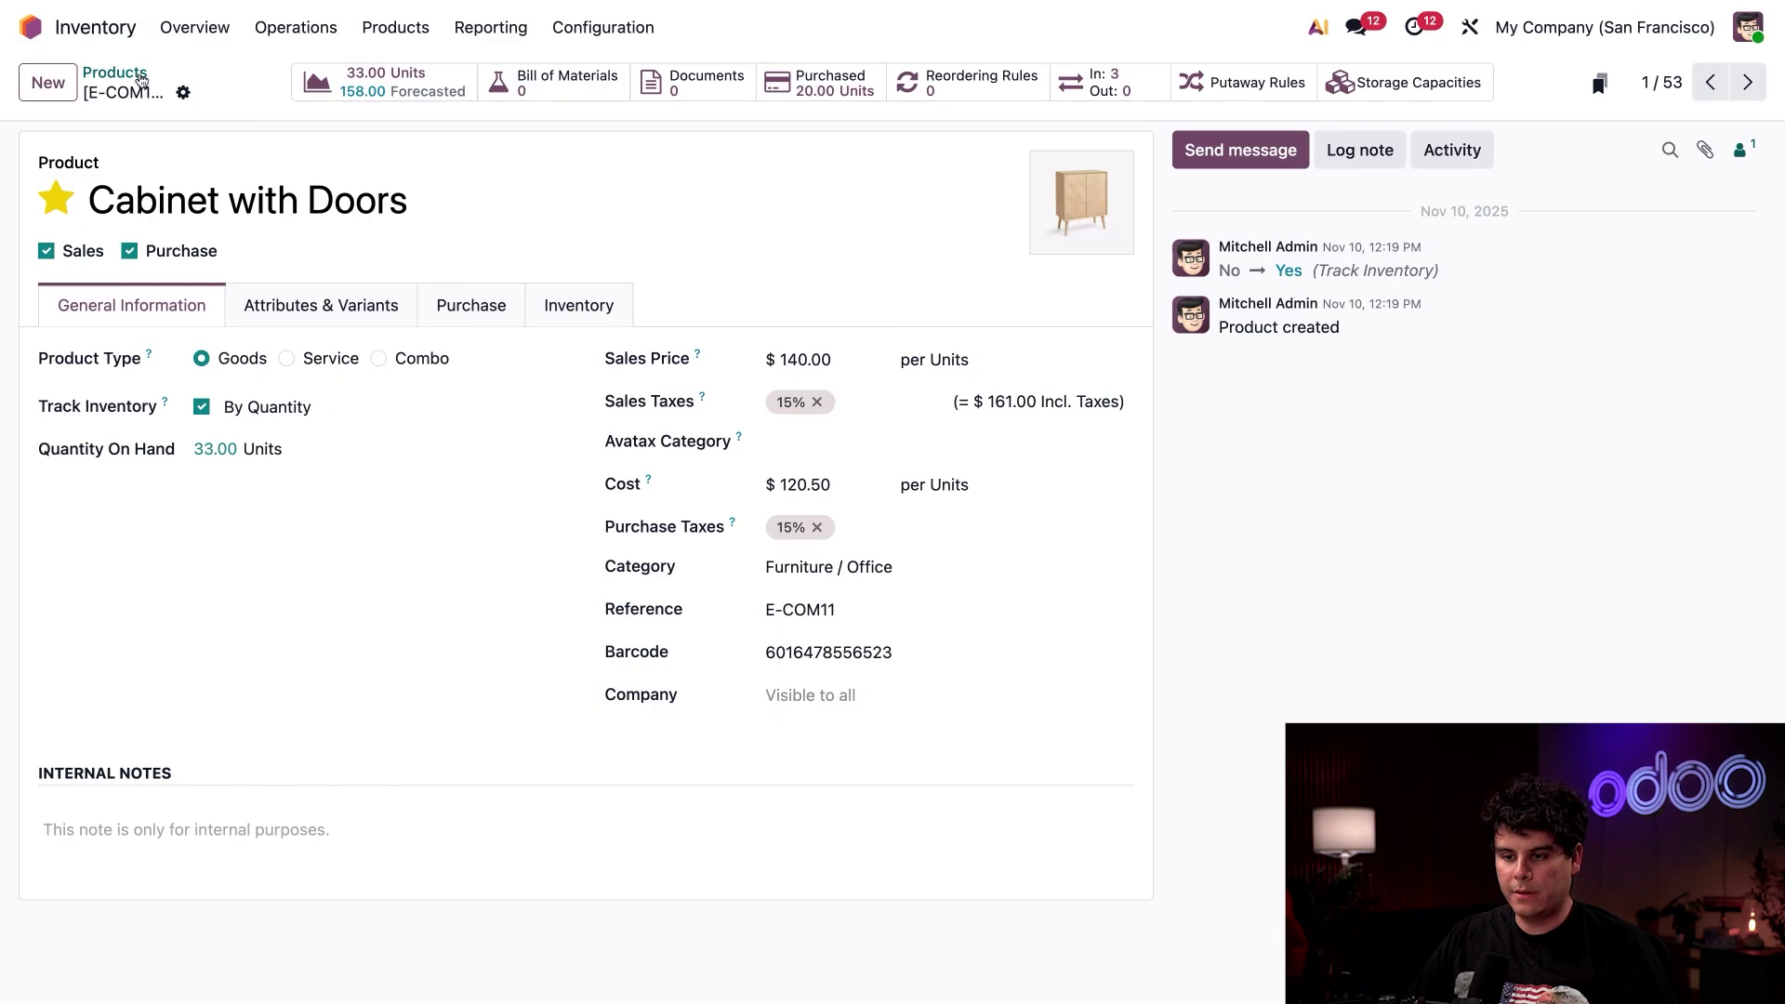
- Go back to the products catalogue and open the untracked Screw product
click(128, 73)
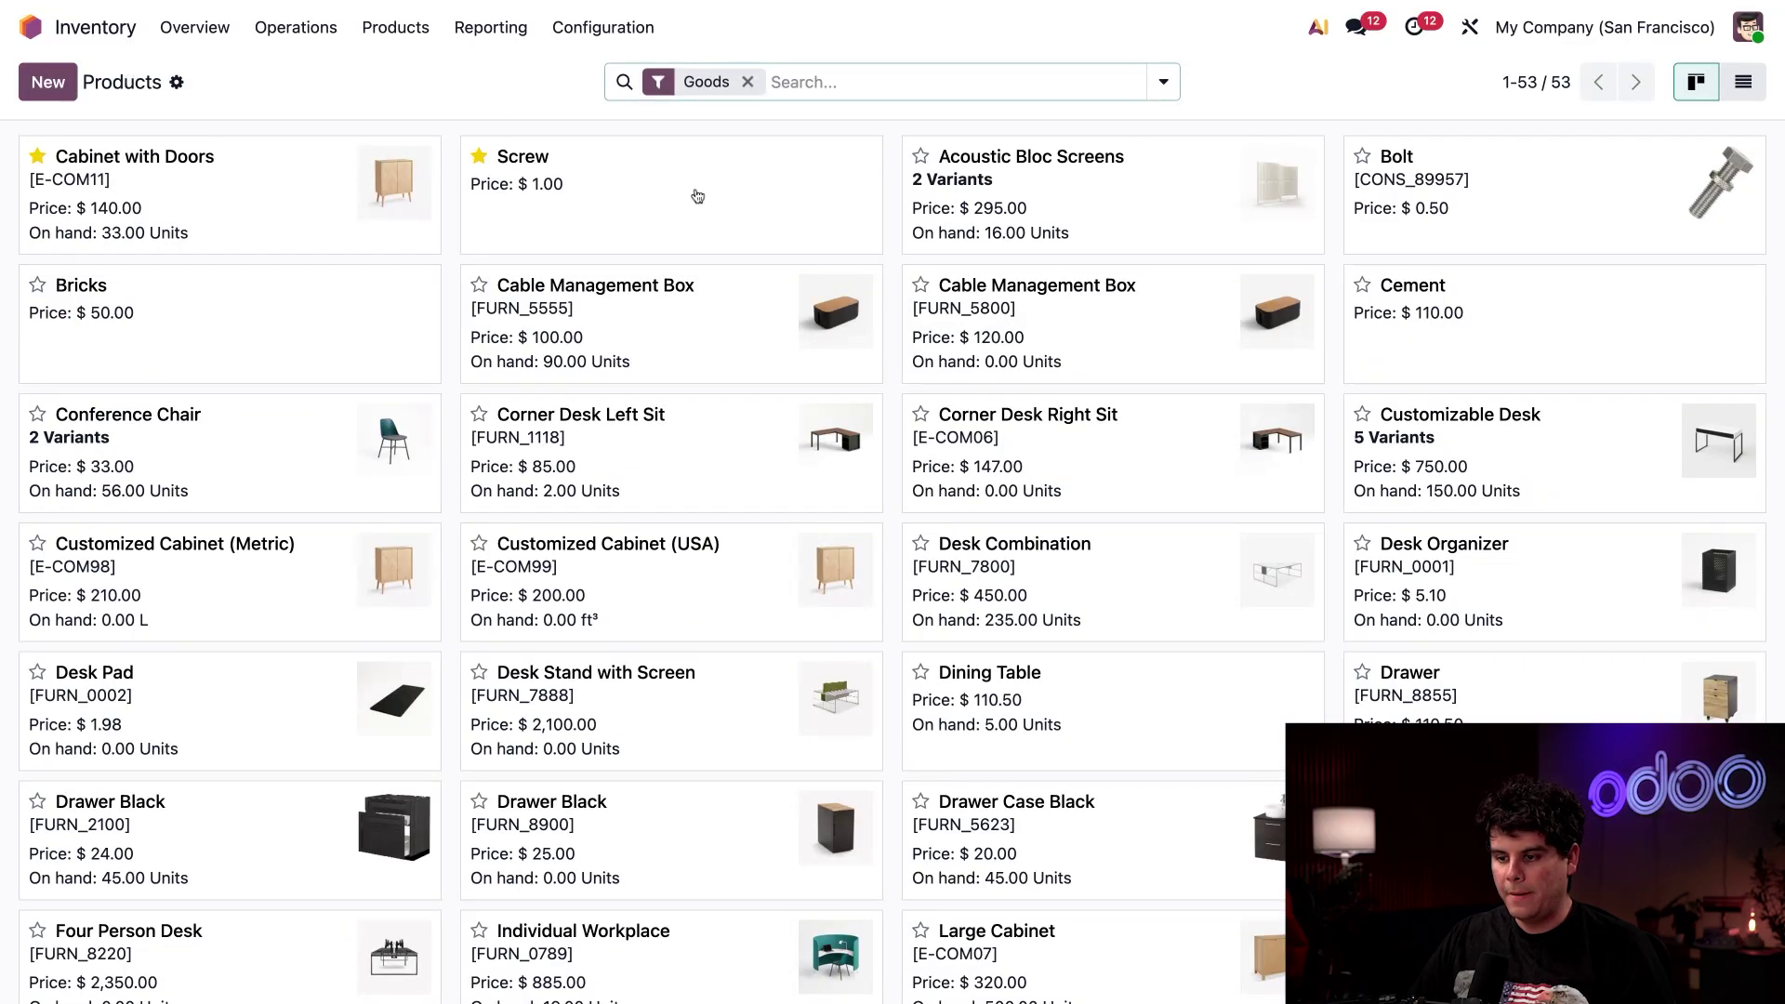
click(698, 196)
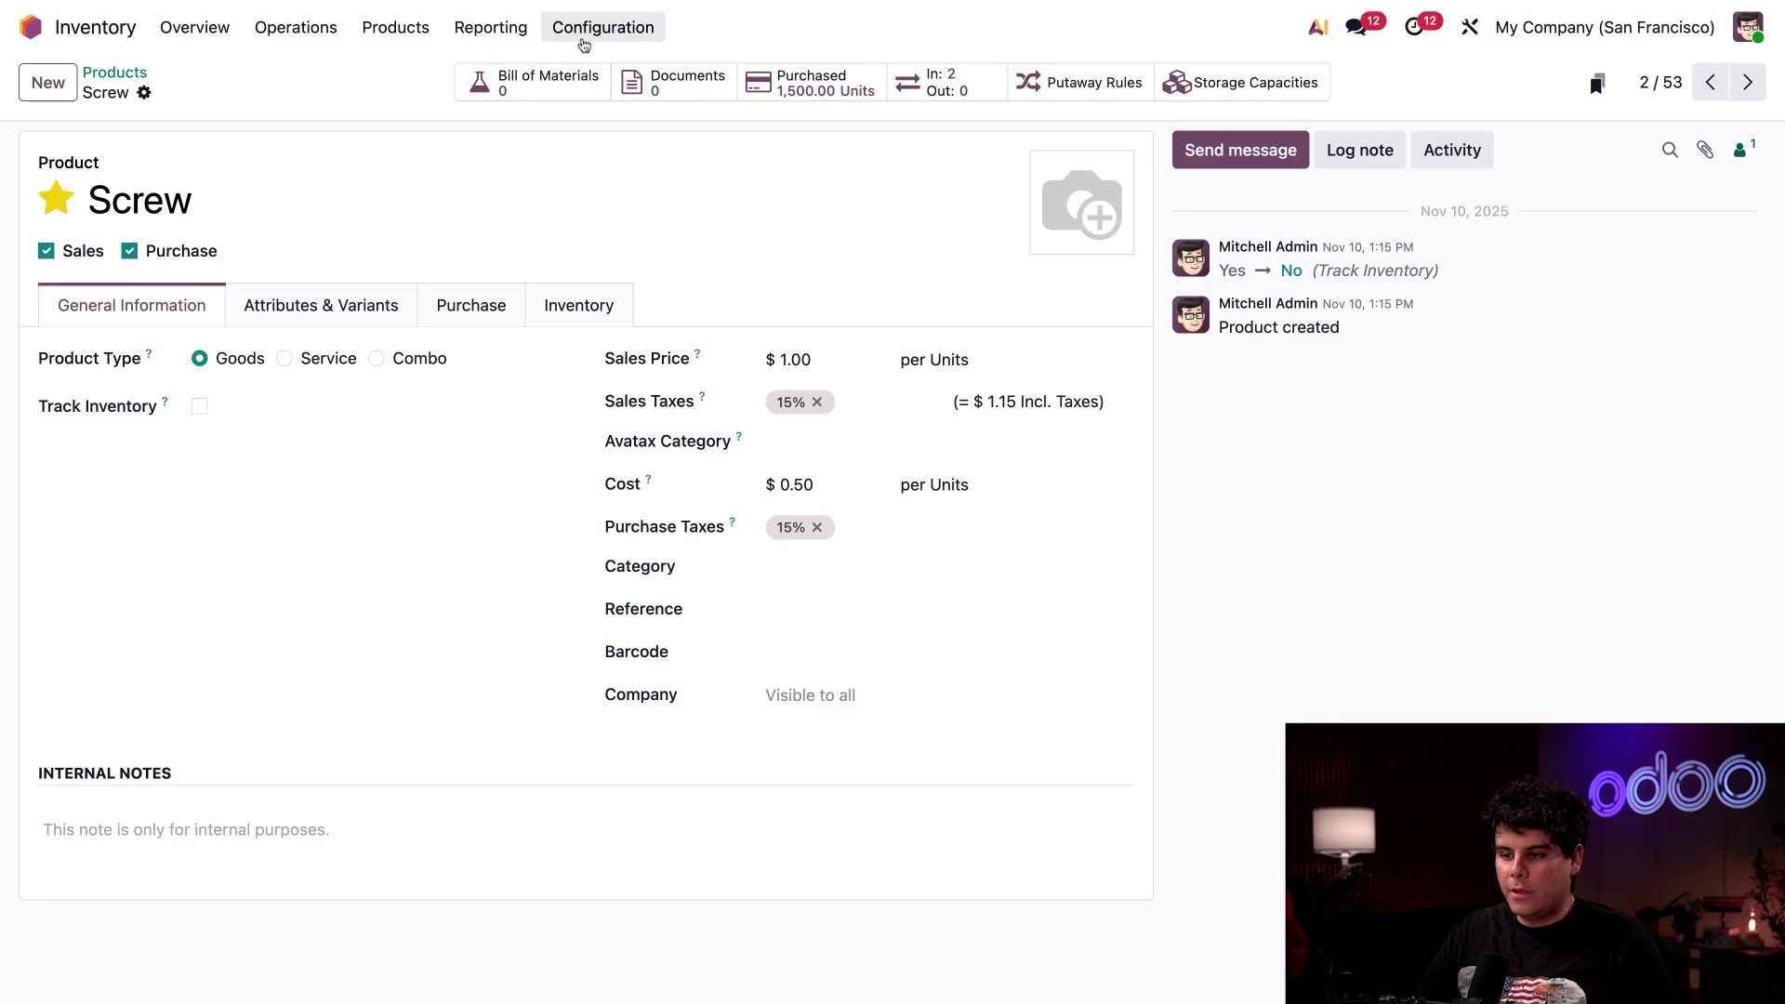
- In Inventory Settings, check Storage Locations is ticked under Warehouse, then save
click(587, 37)
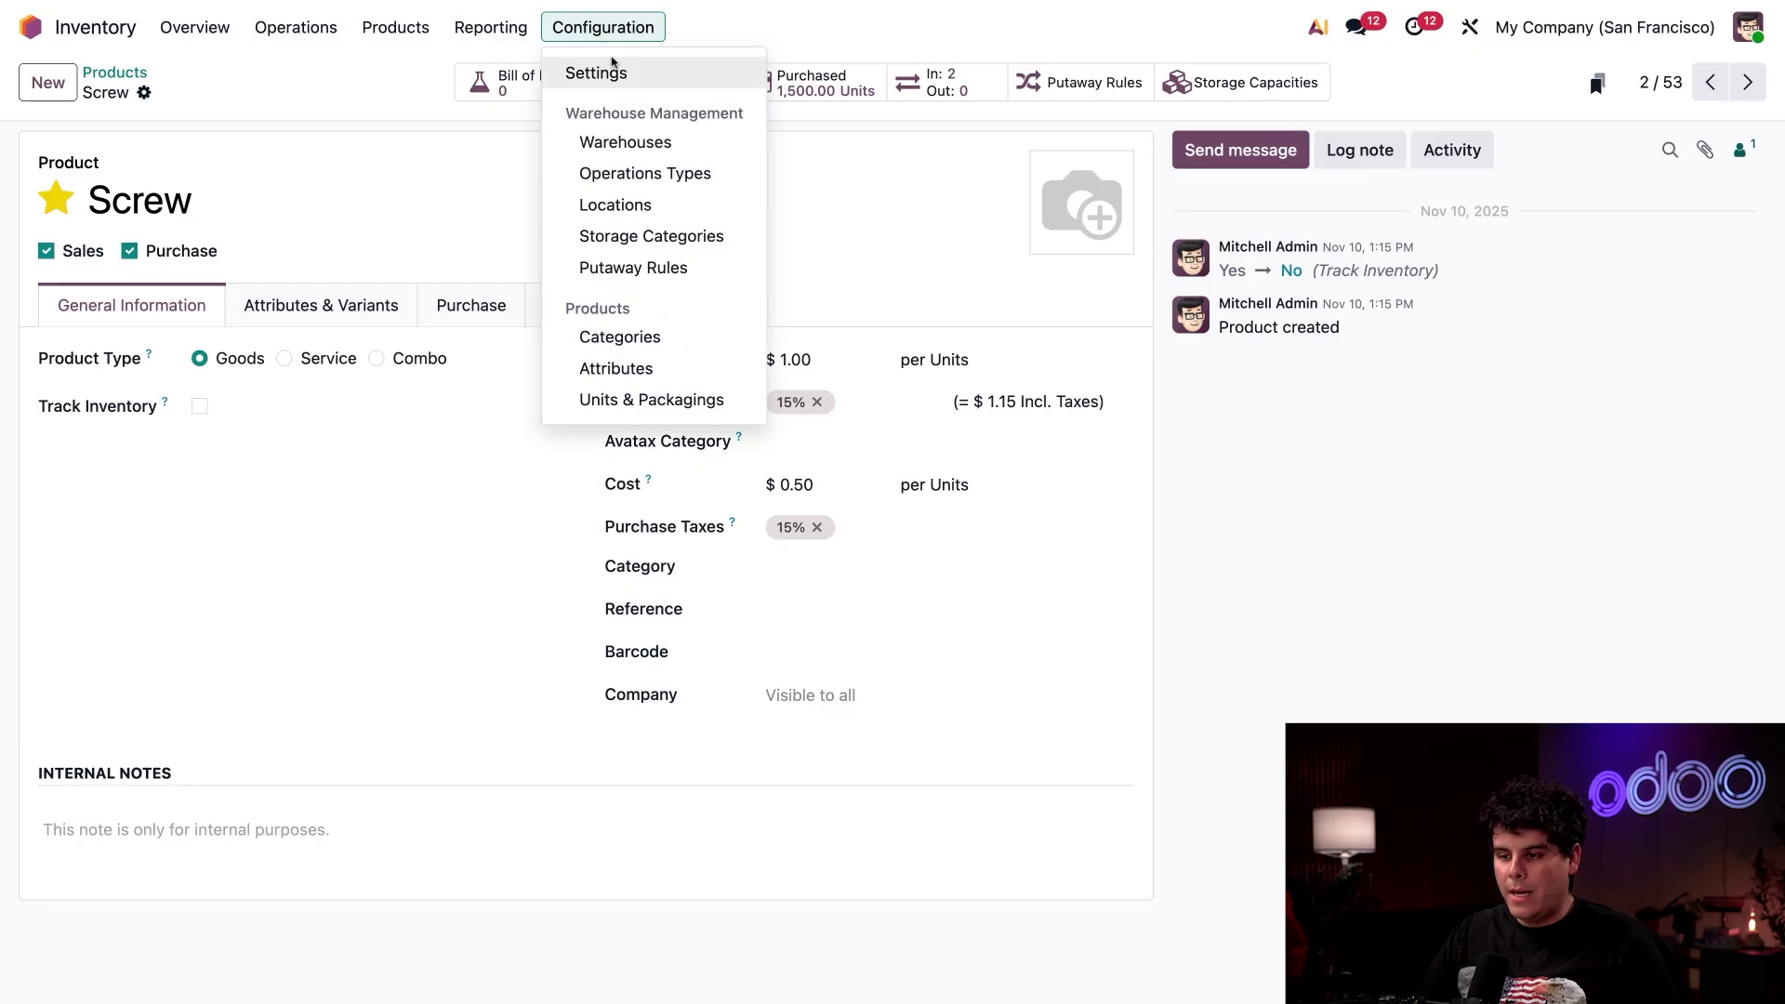
click(610, 74)
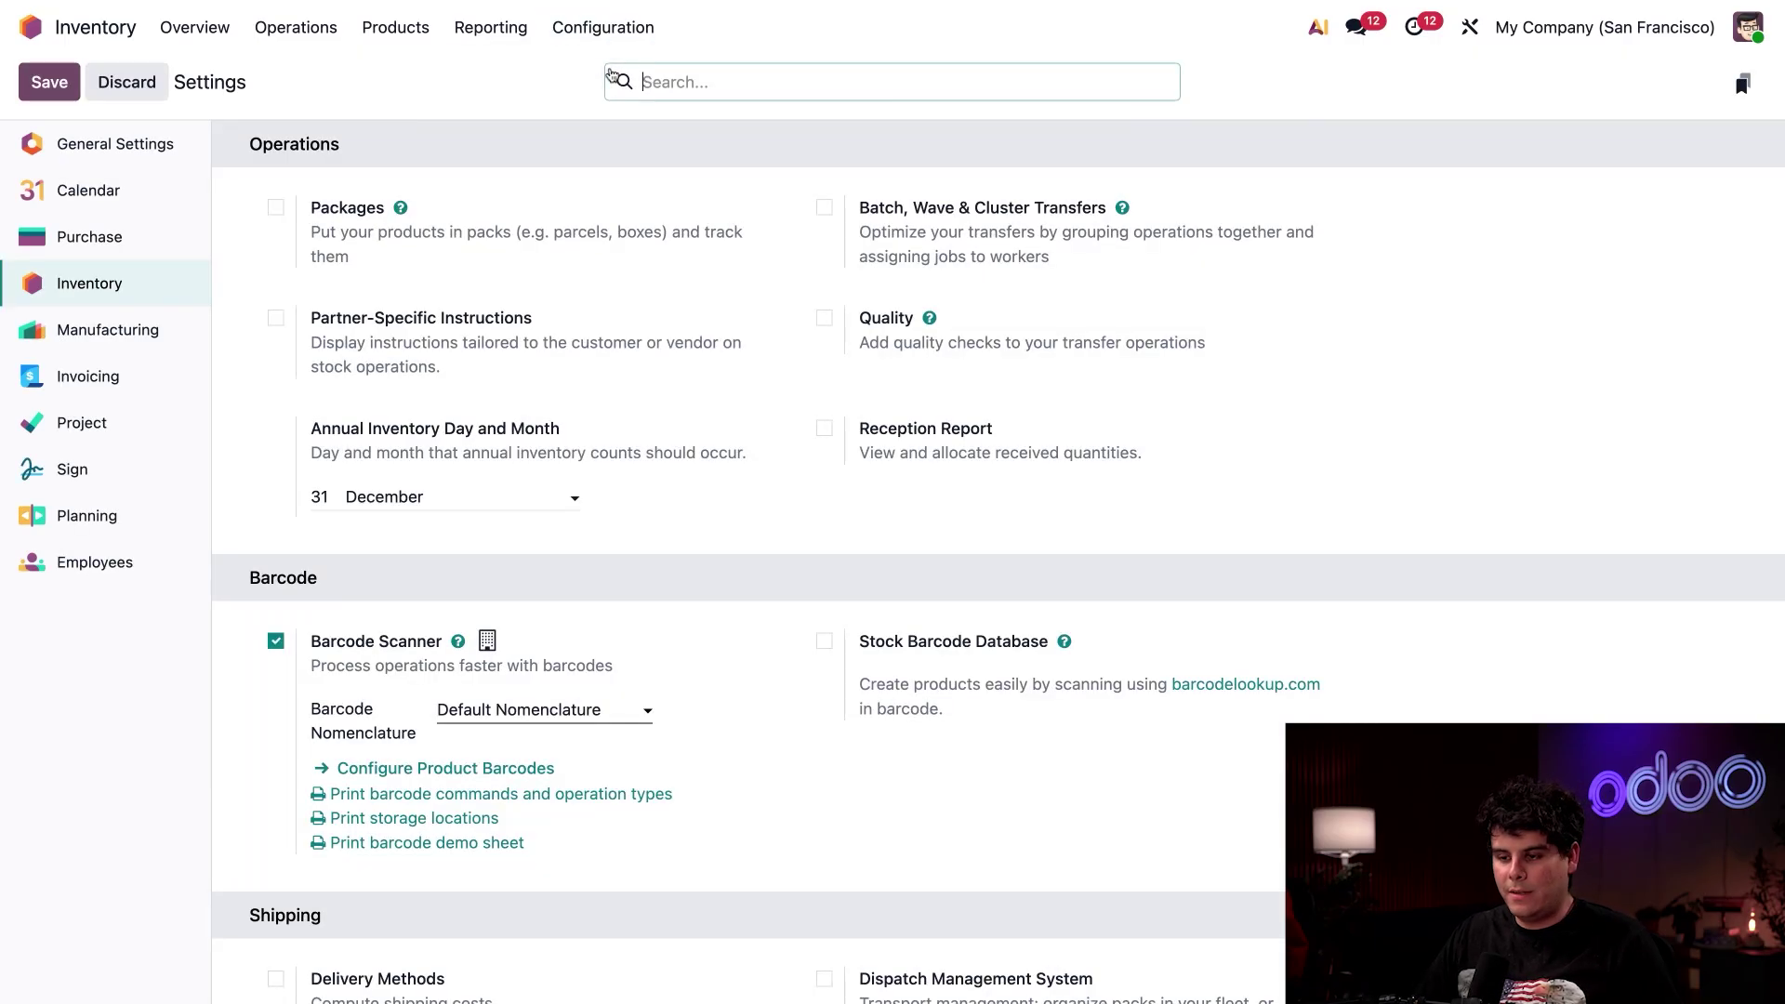
scroll(705, 577, down, 18)
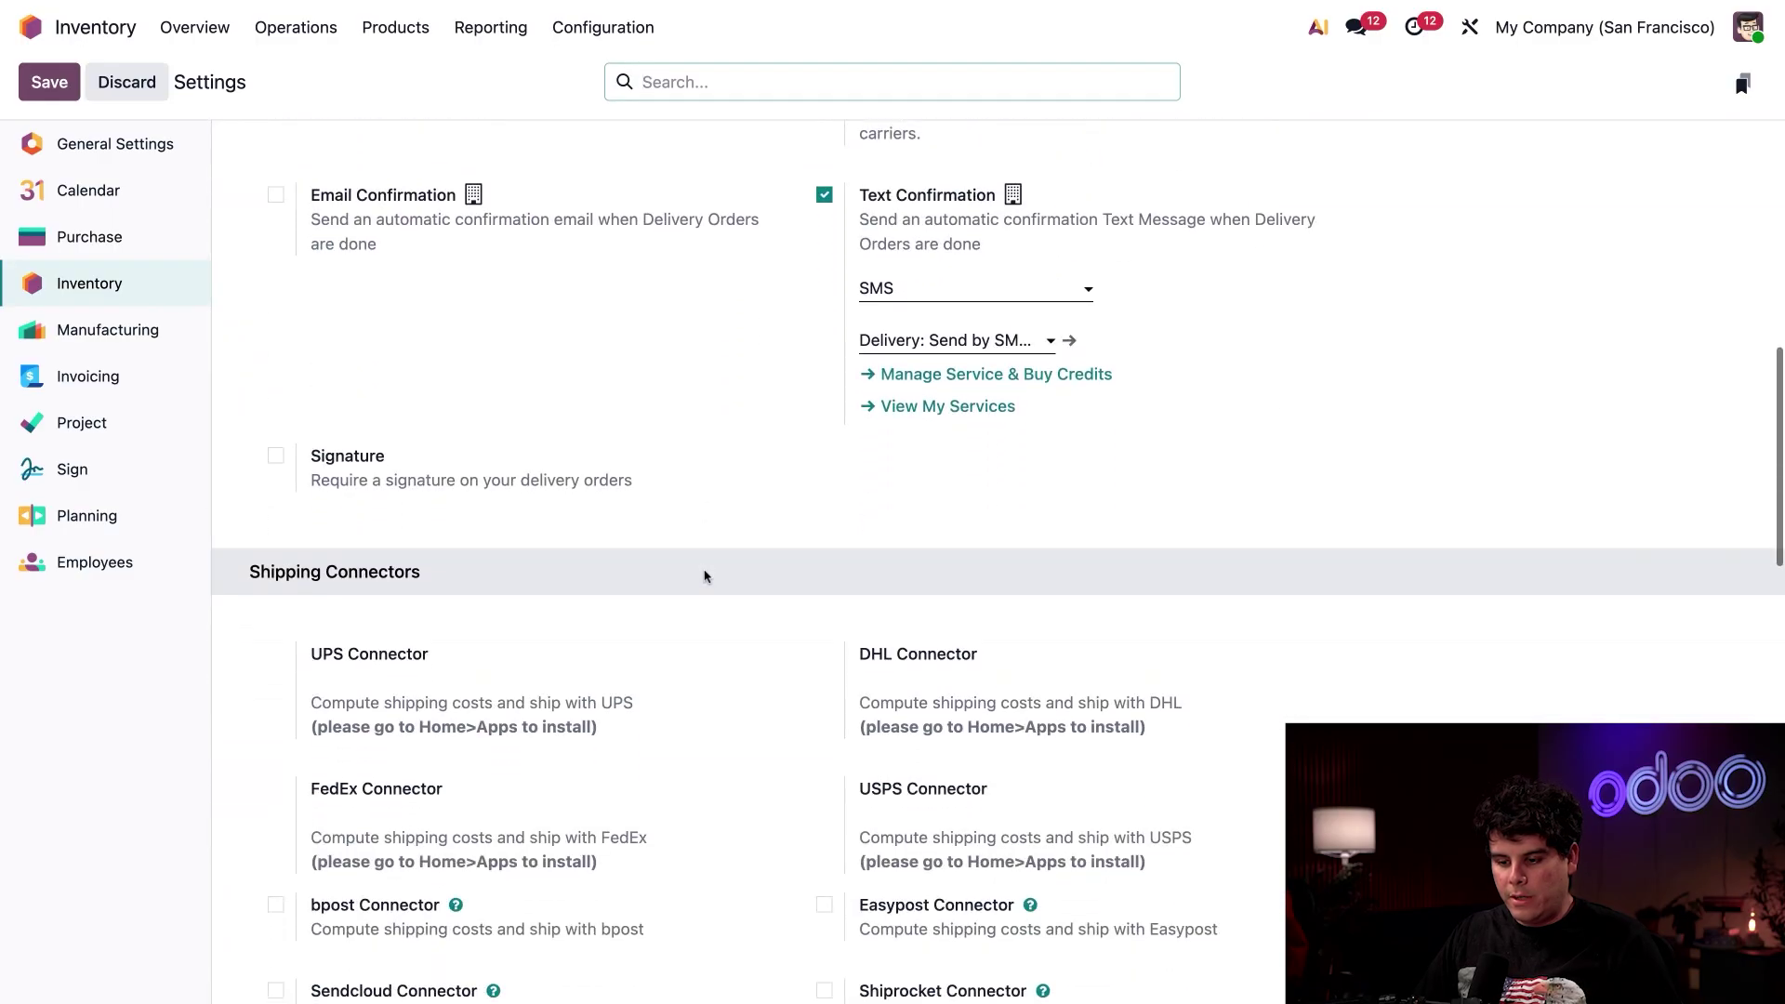
scroll(999, 561, down, 9)
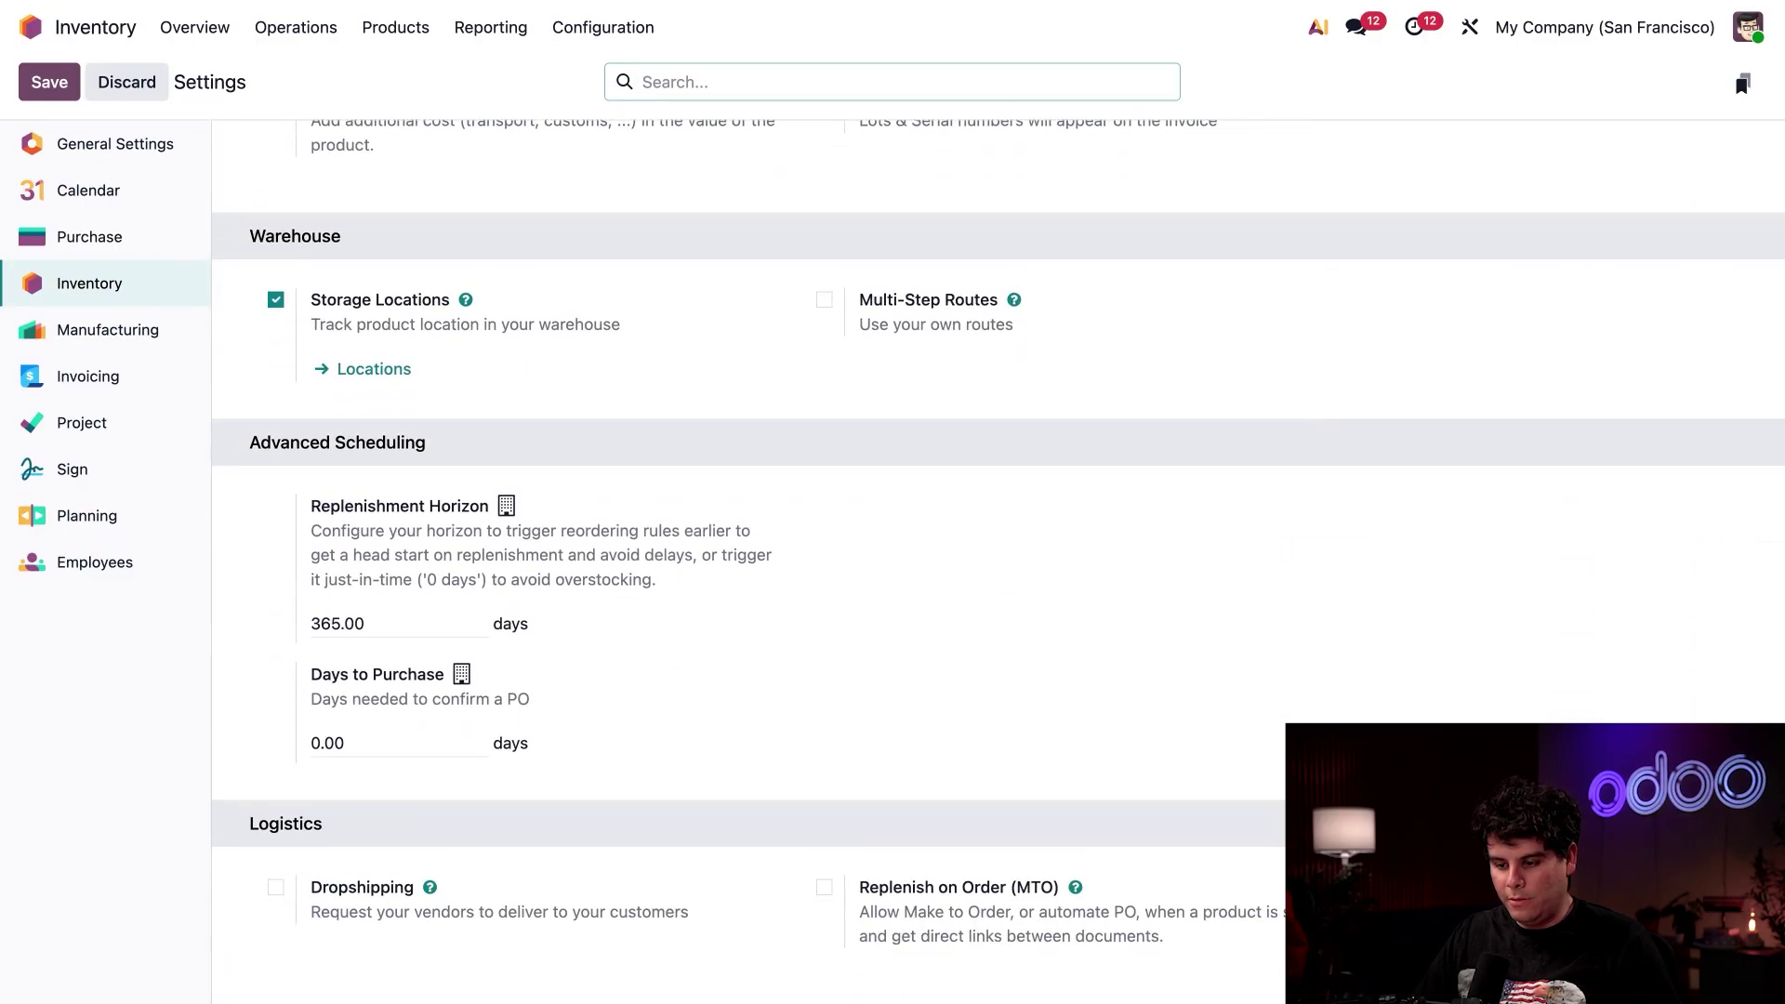
scroll(998, 562, up, 3)
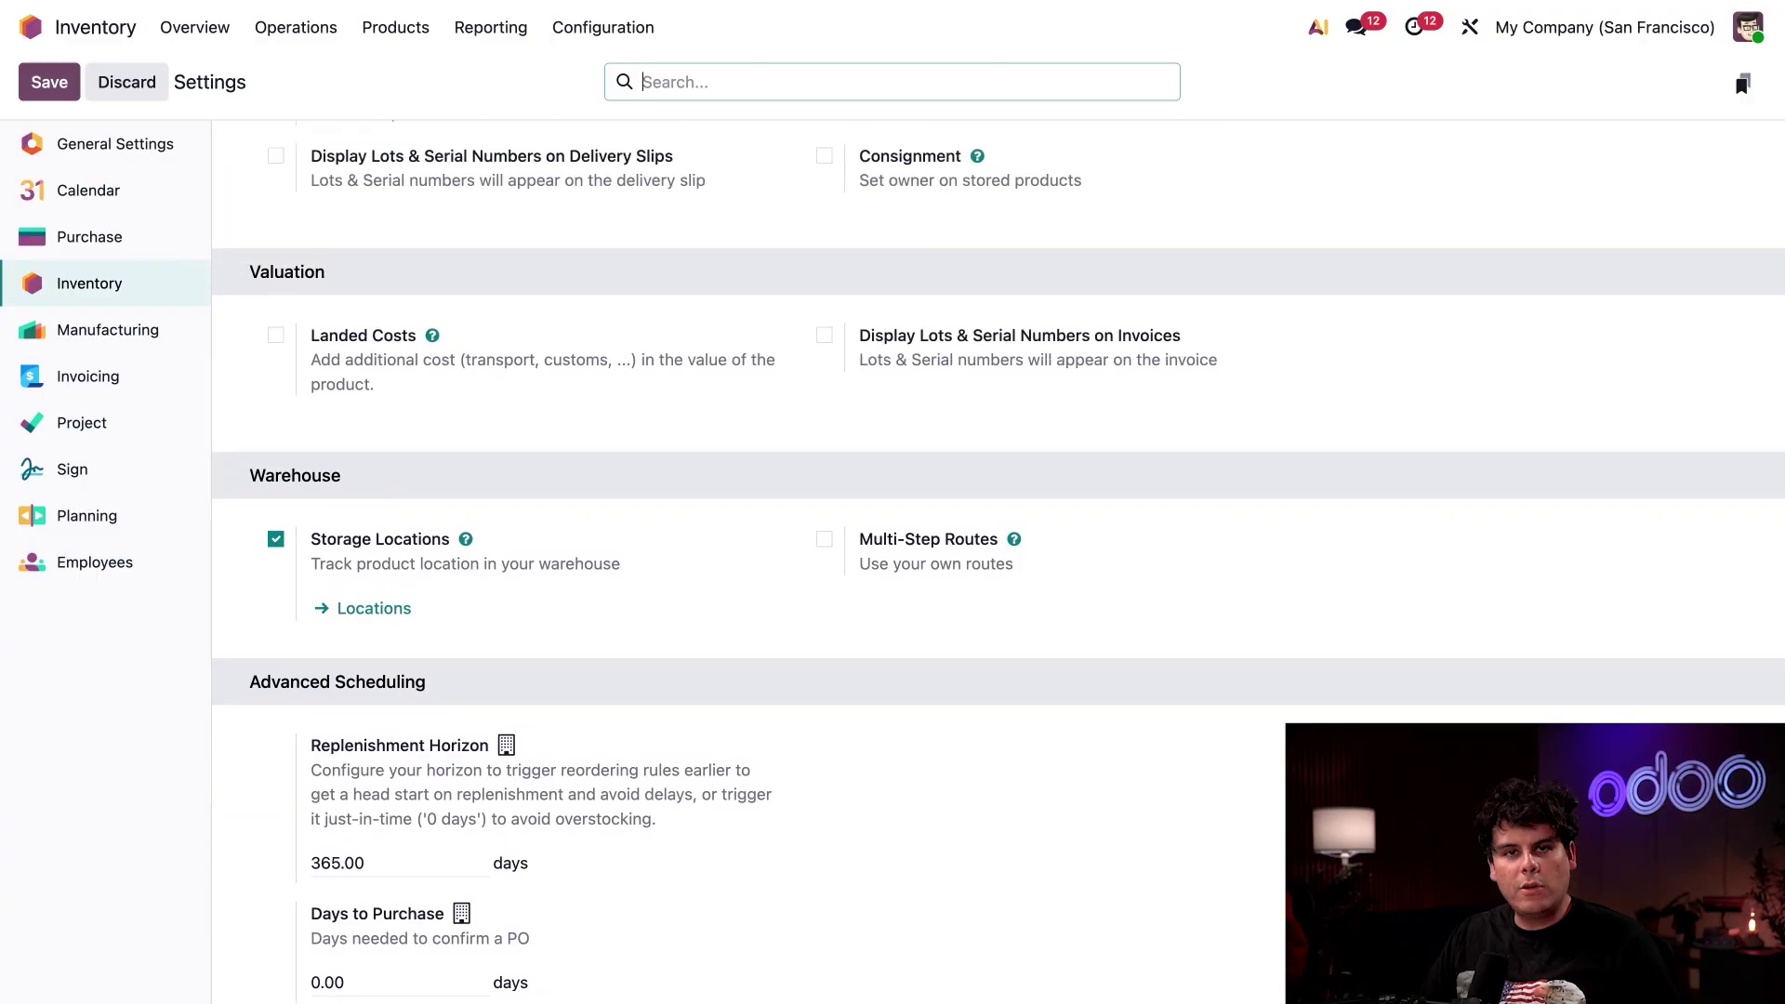
mouse_move(464, 539)
scroll(465, 540, up, 1)
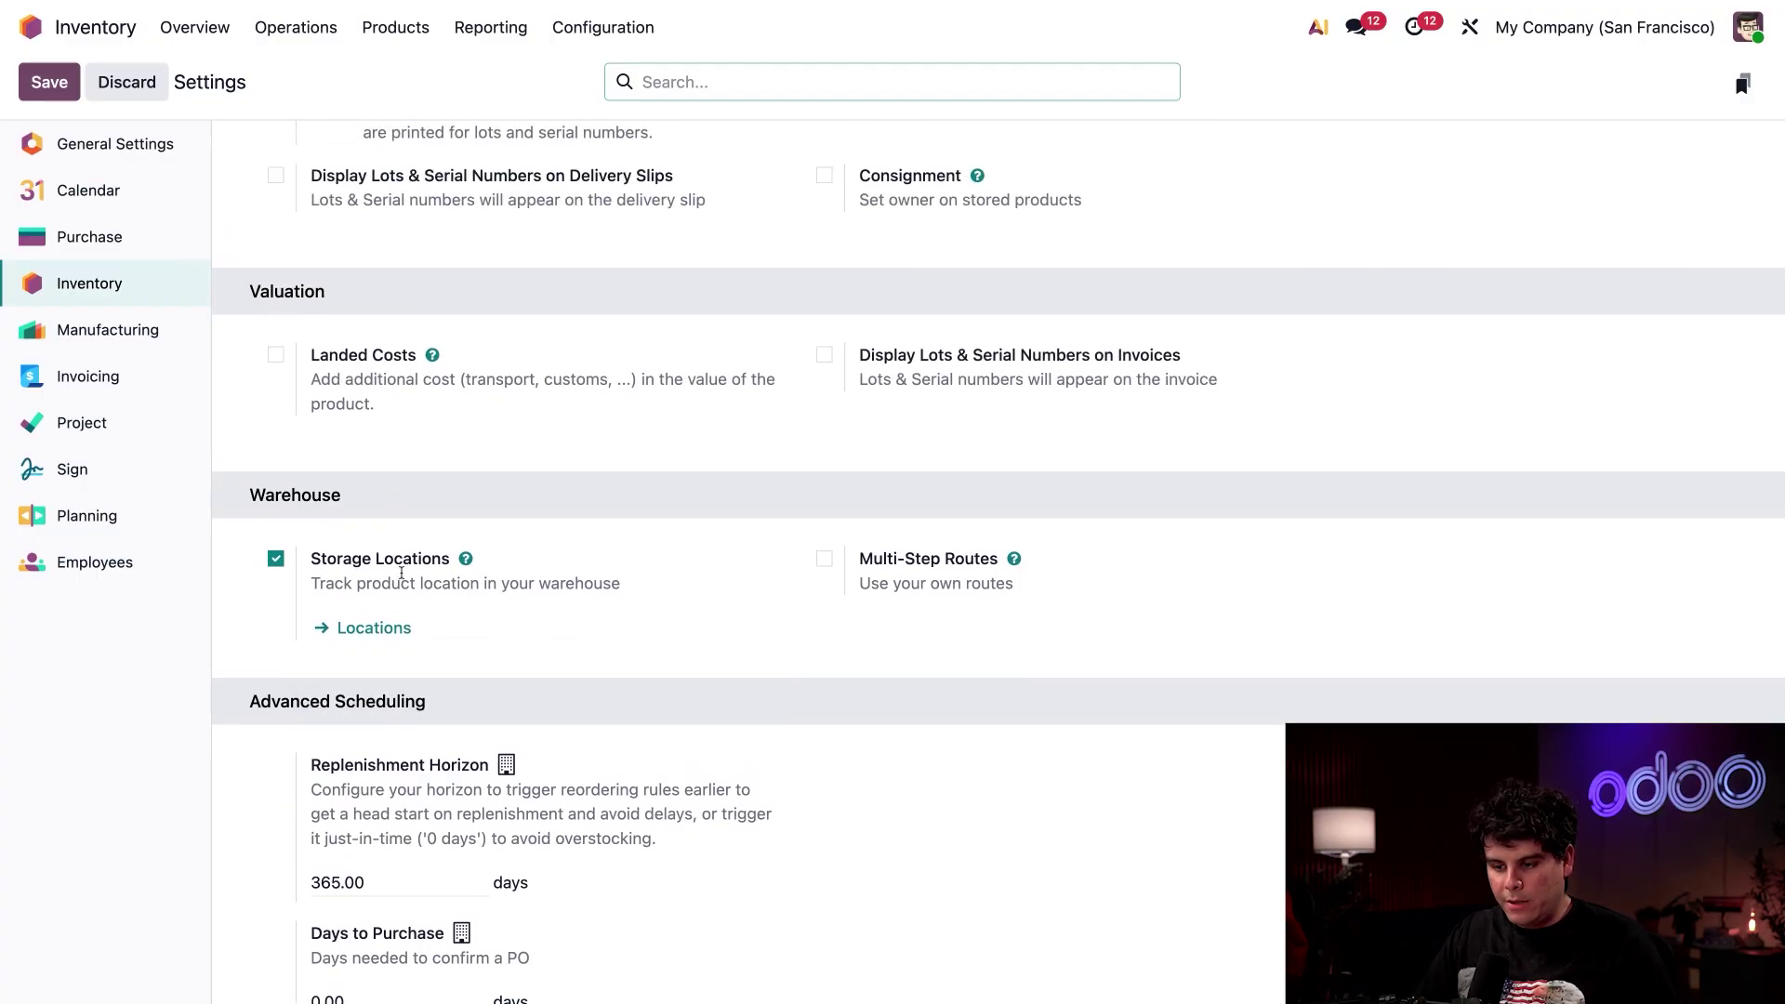
mouse_move(402, 572)
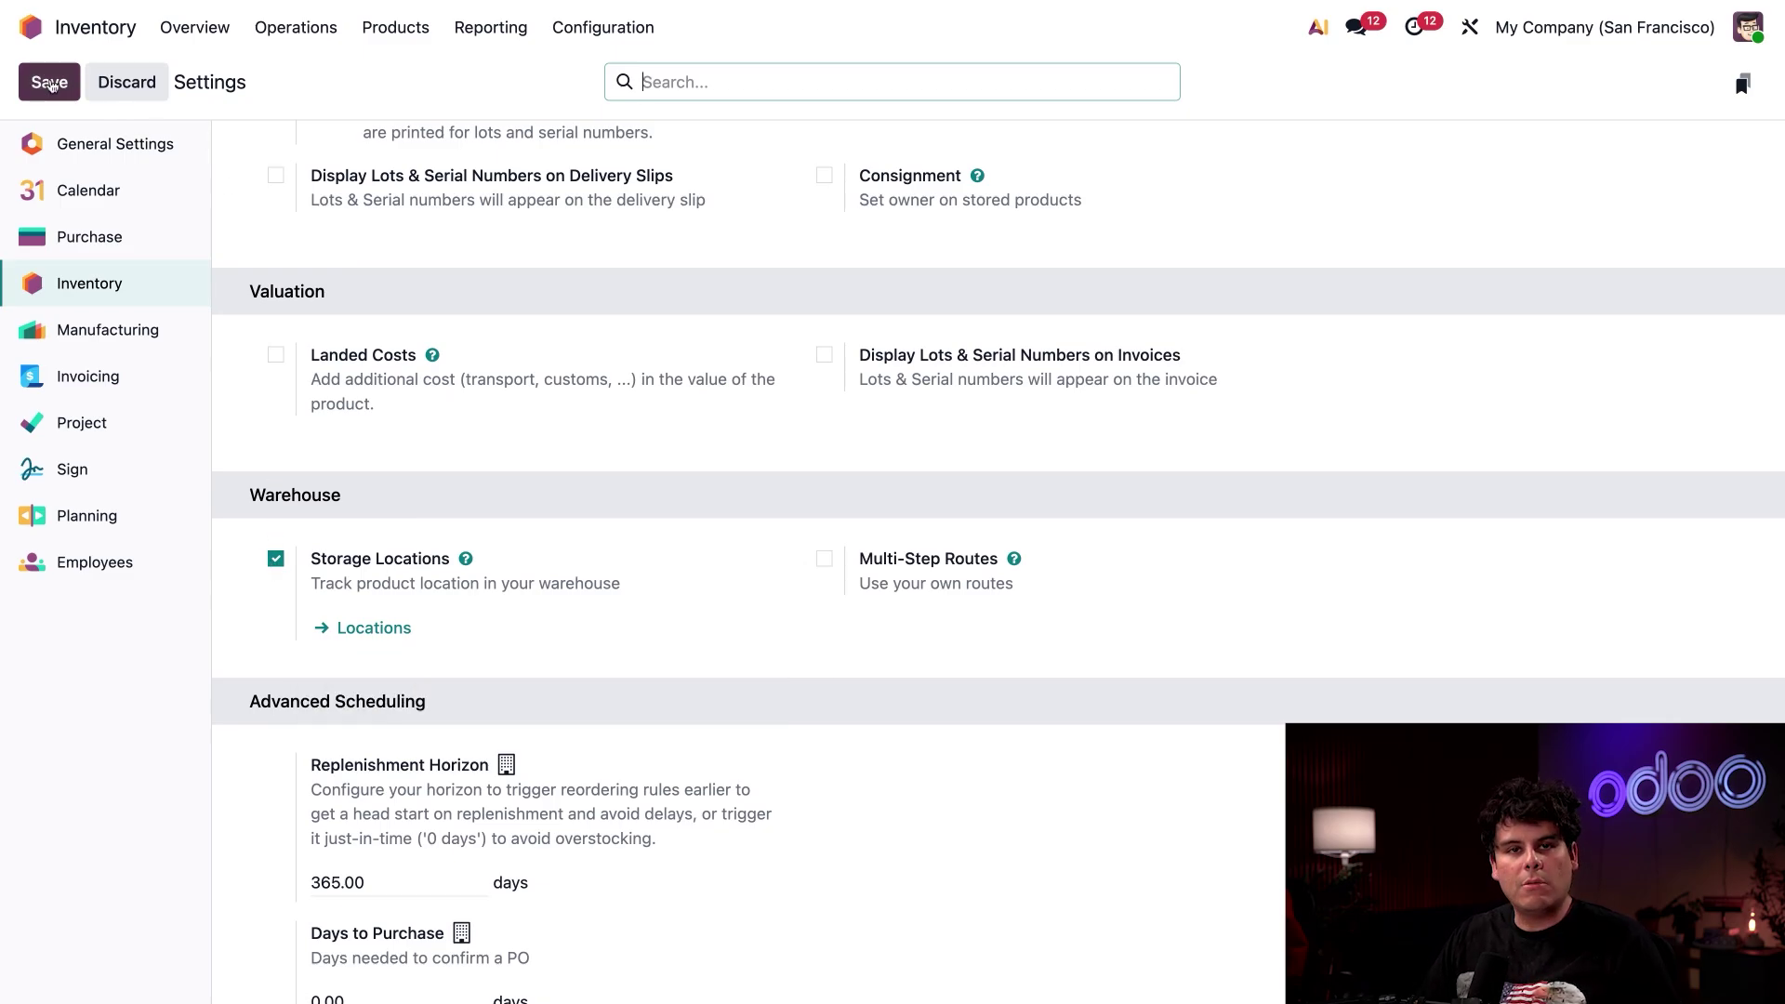
click(49, 82)
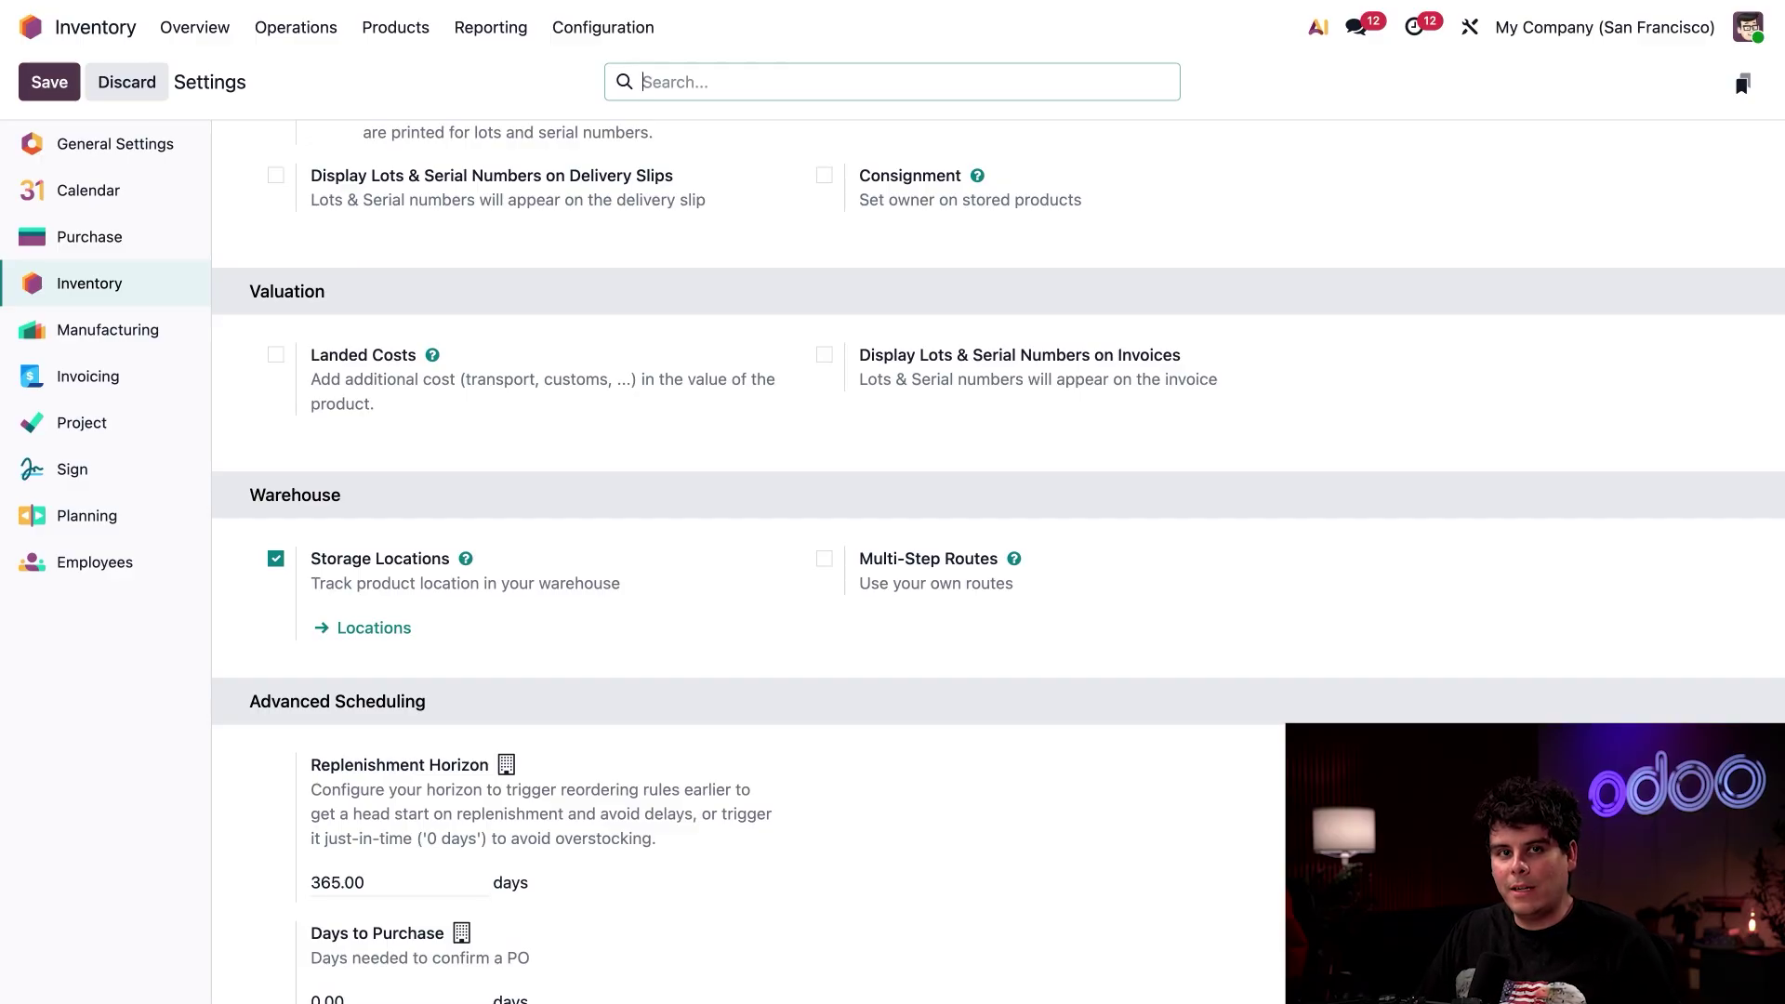
- Open WH/Stock/Shelf 3 from Locations, confirm its Products list is empty, and return to it
click(603, 27)
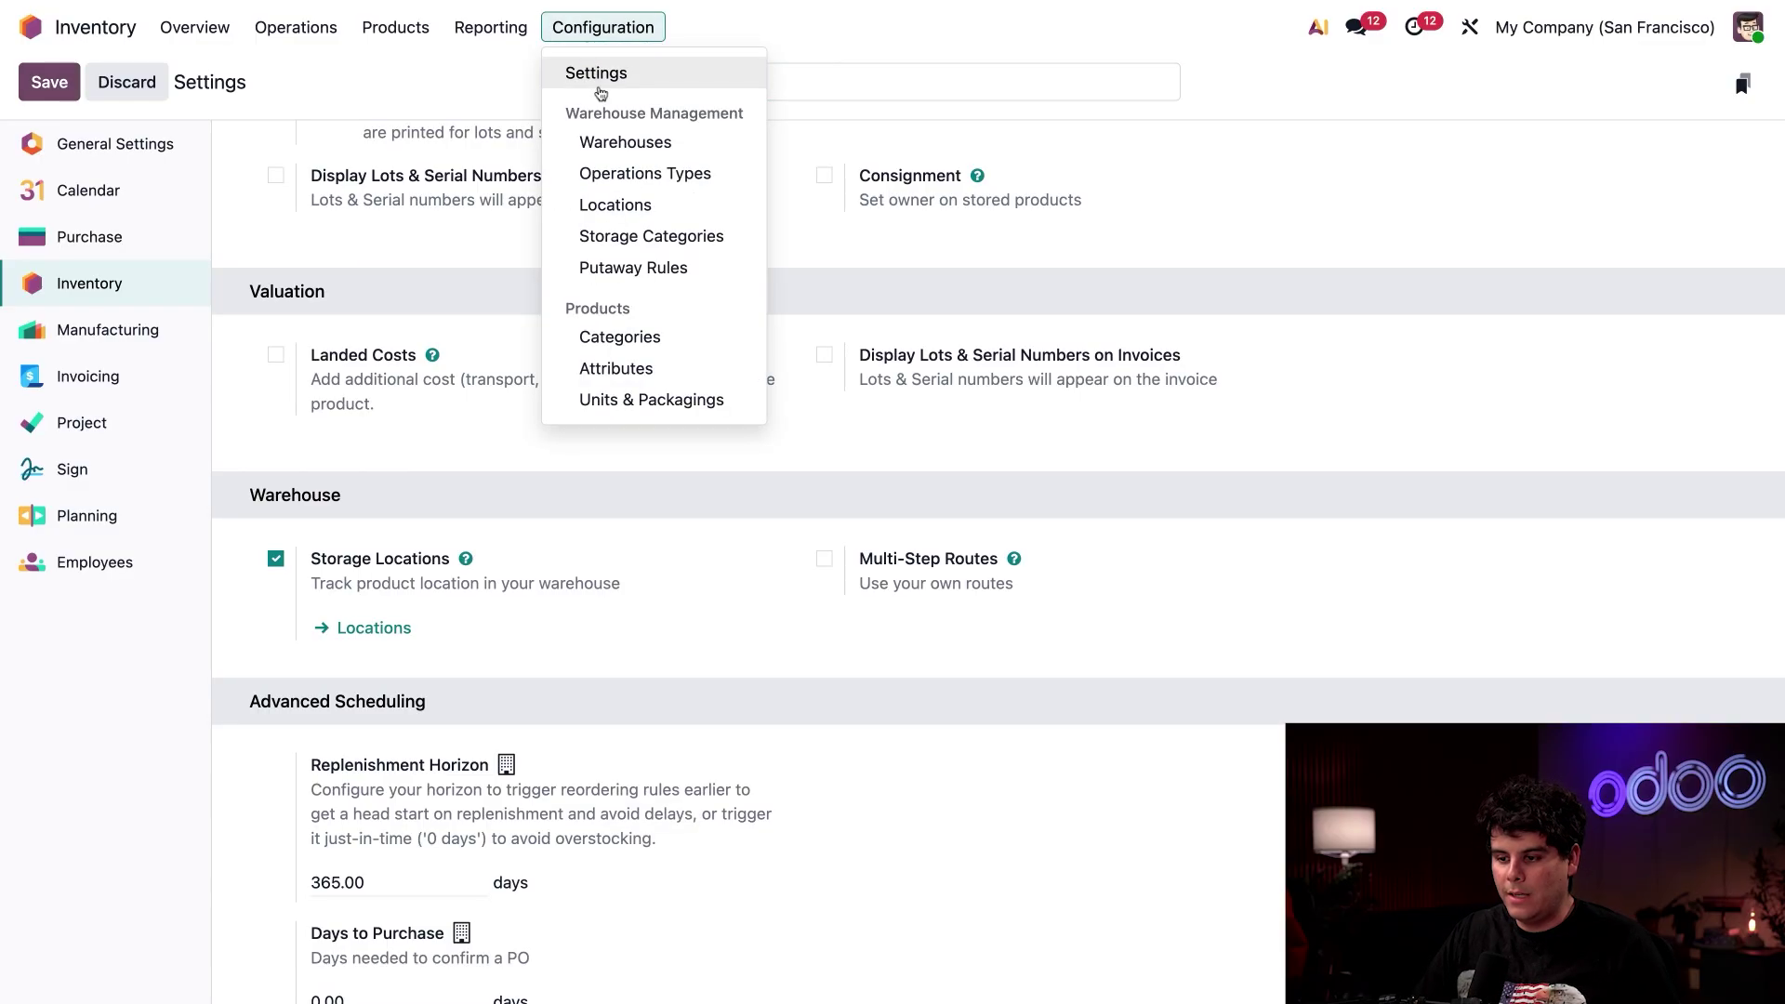
click(614, 206)
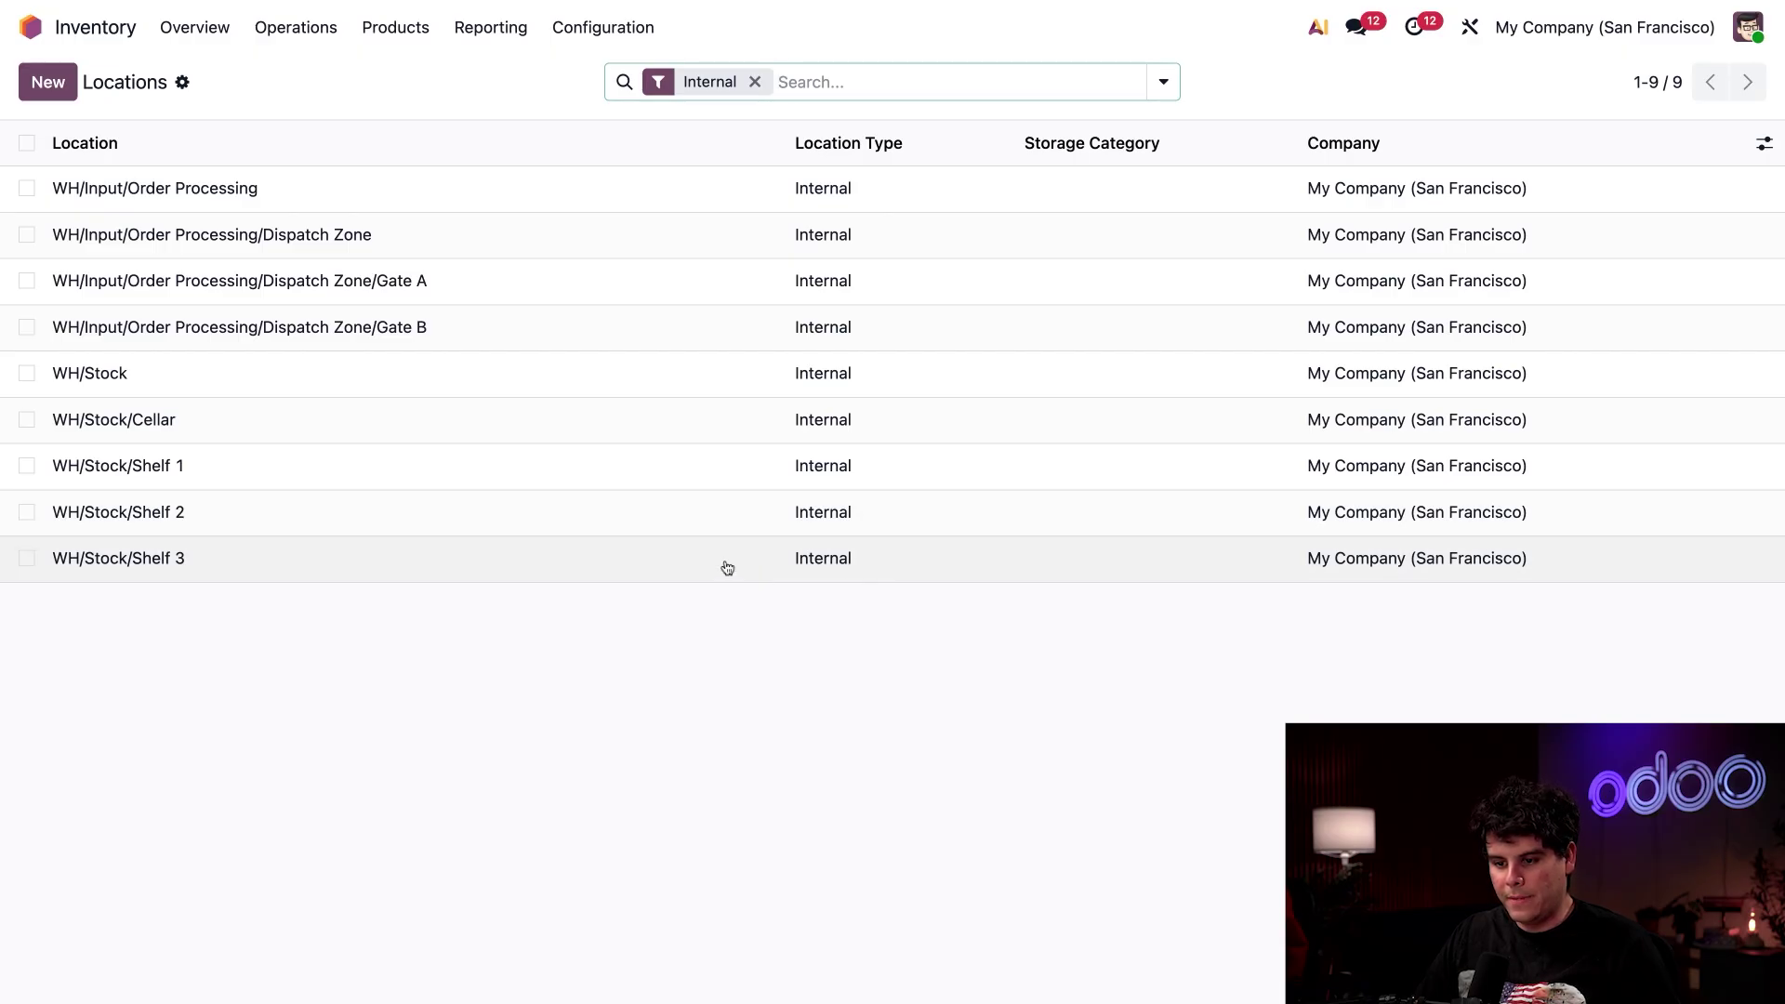
click(727, 568)
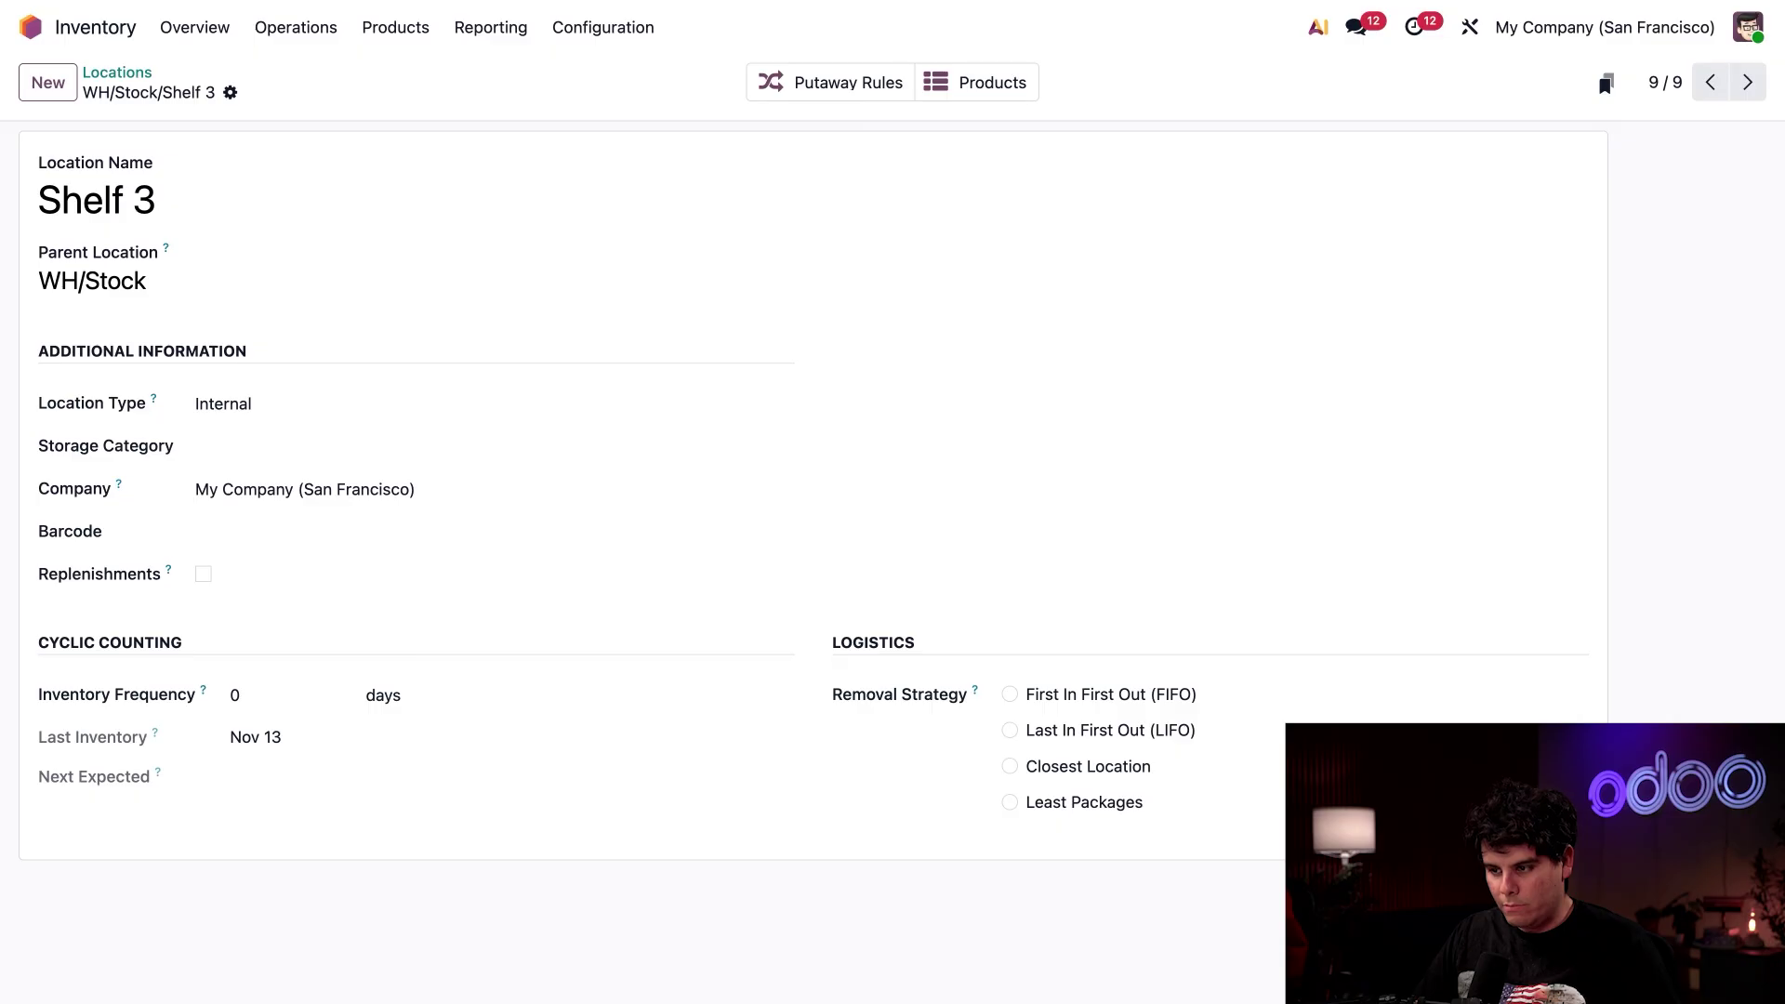
click(977, 84)
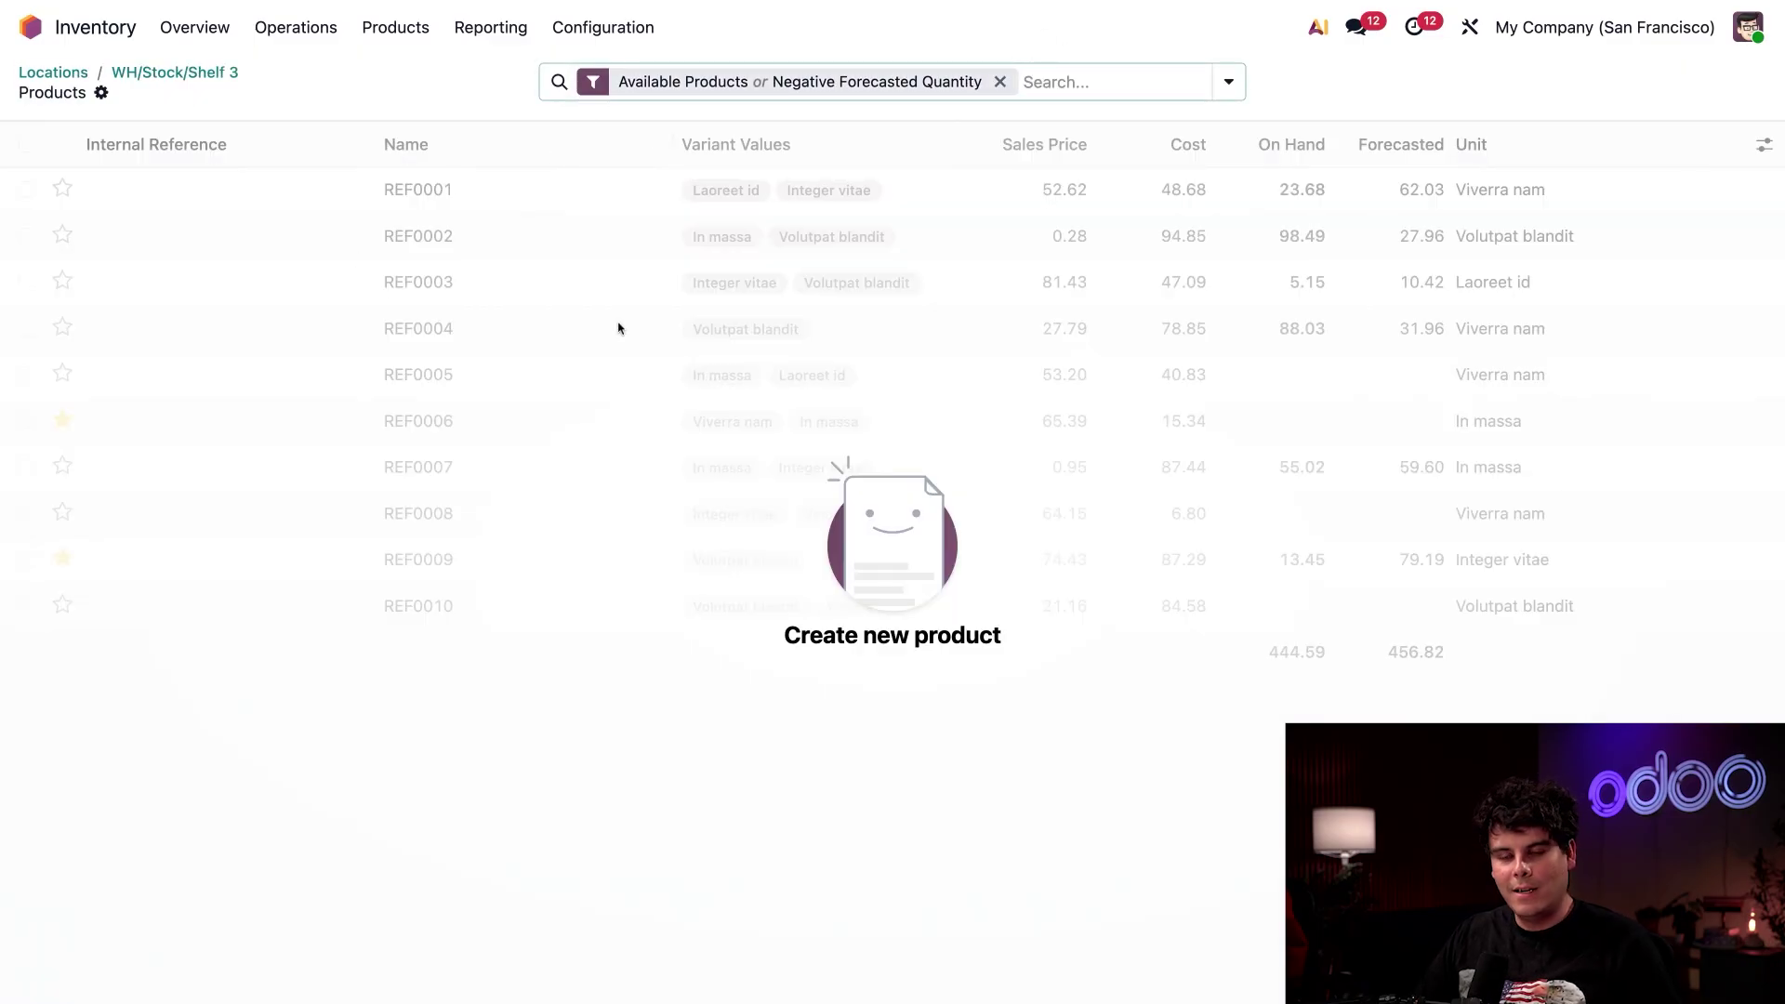
click(186, 74)
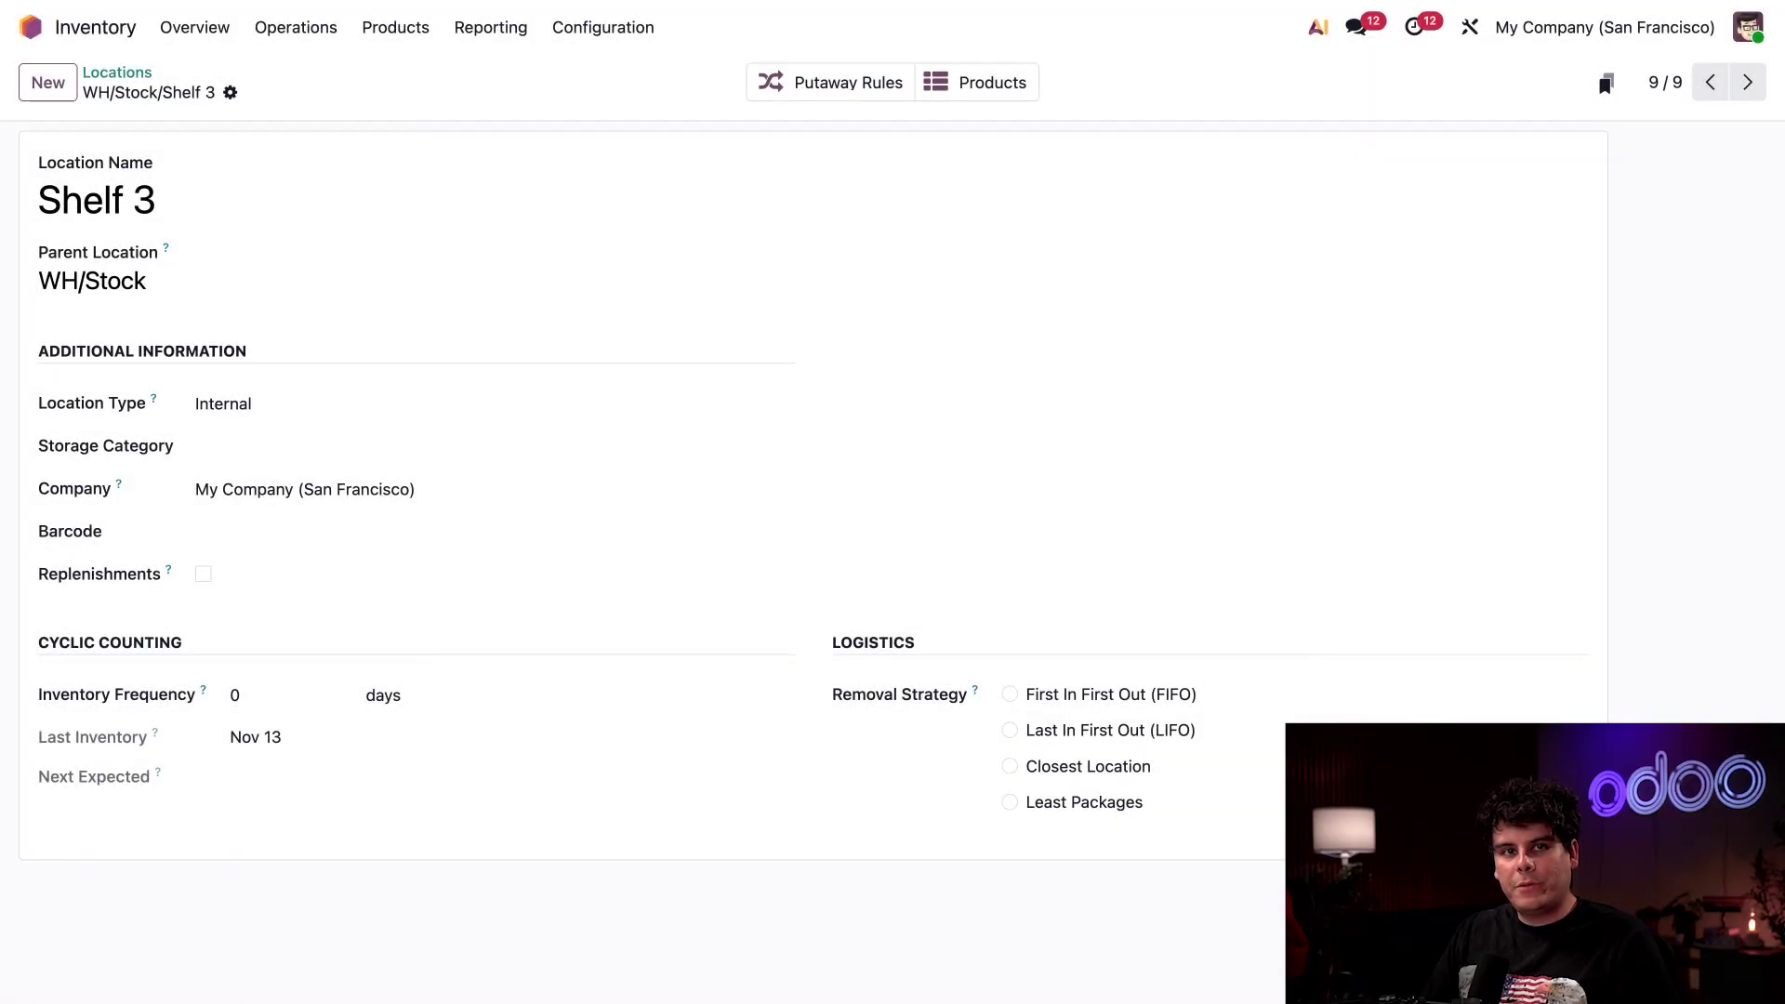
- Go back to the Overview dashboard showing 10 receipts, 7 deliveries and 3 manufacturing orders
click(208, 39)
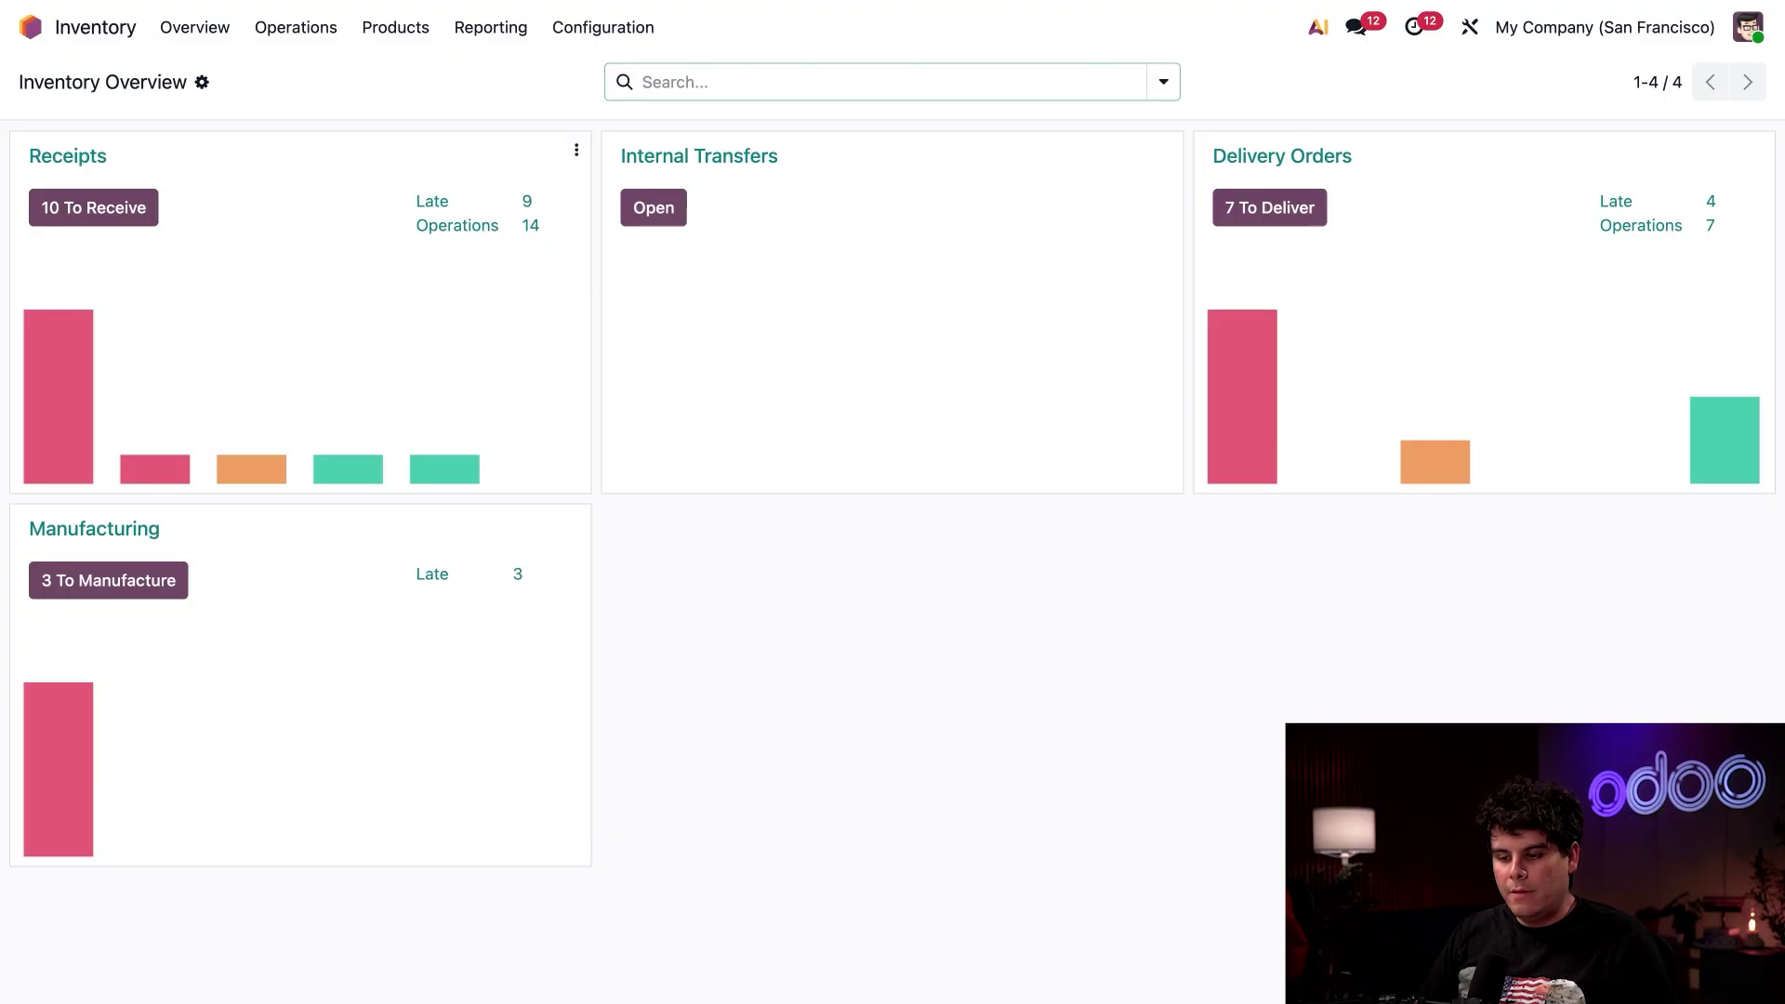
mouse_move(237, 467)
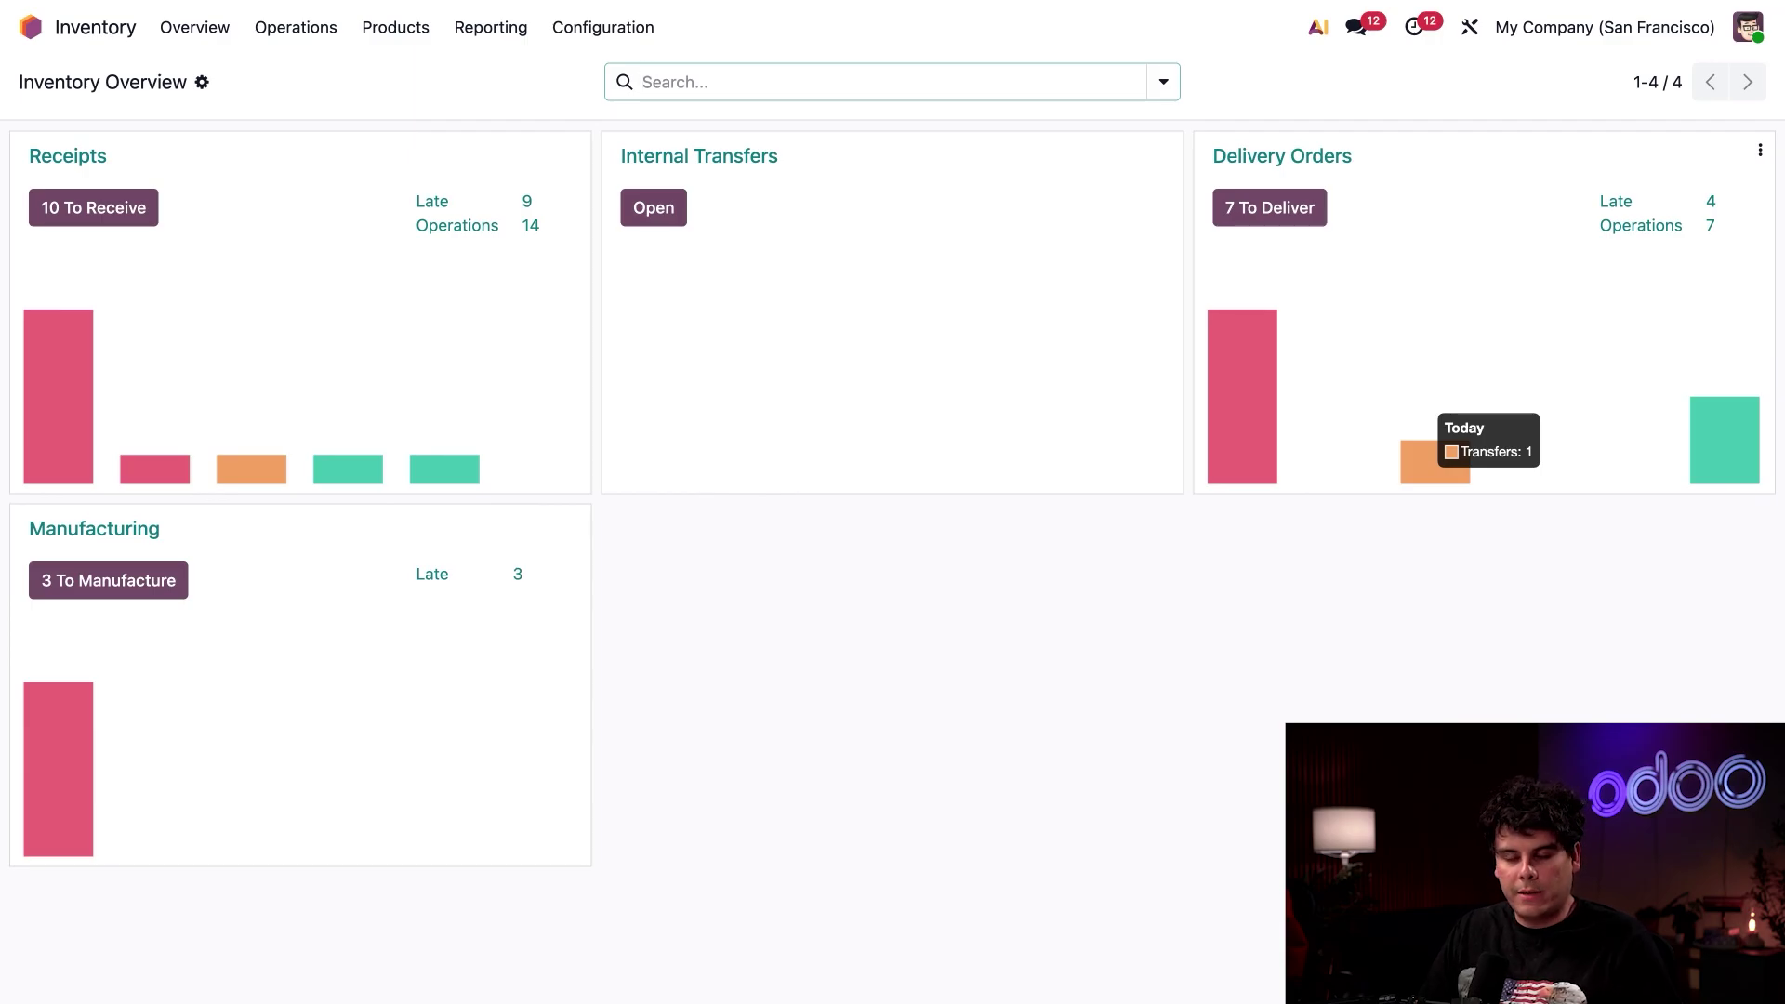
- Open the Receipts card's '10 To Receive' list of ready receipts
click(117, 212)
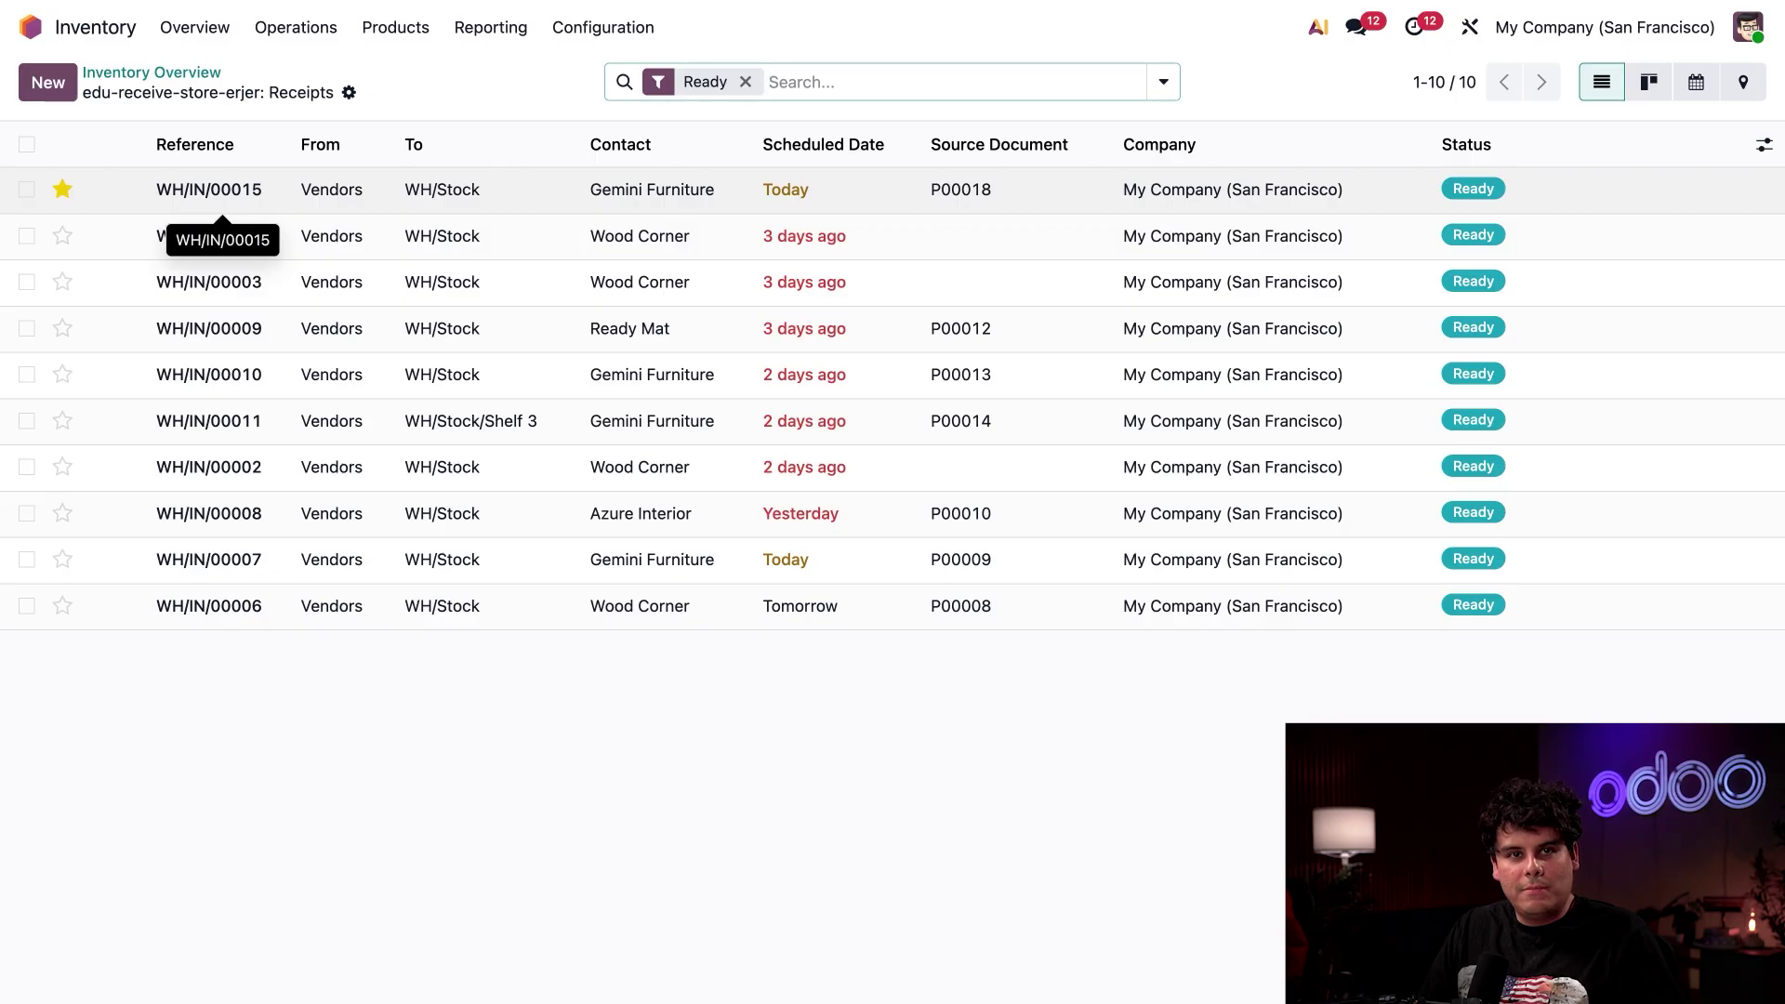
- Open receipt WH/IN/00015 and set the Cabinet with Doors quantity to 4.00 of 5.00
click(166, 198)
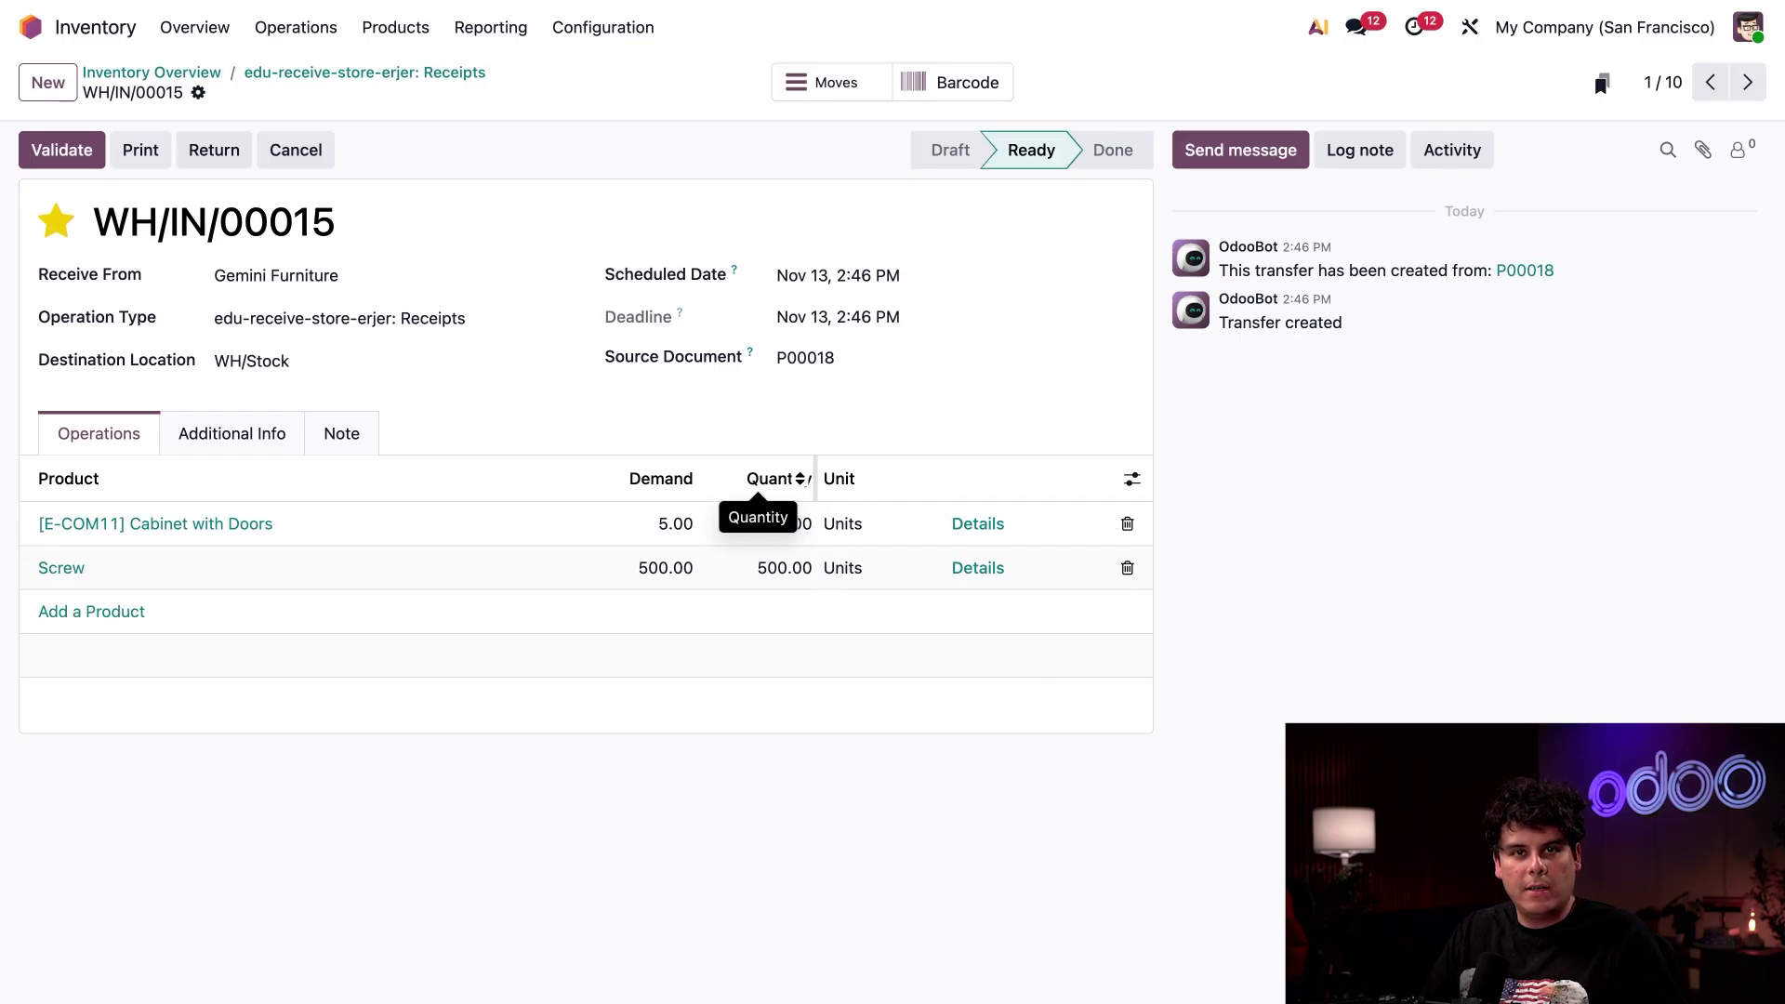
click(788, 525)
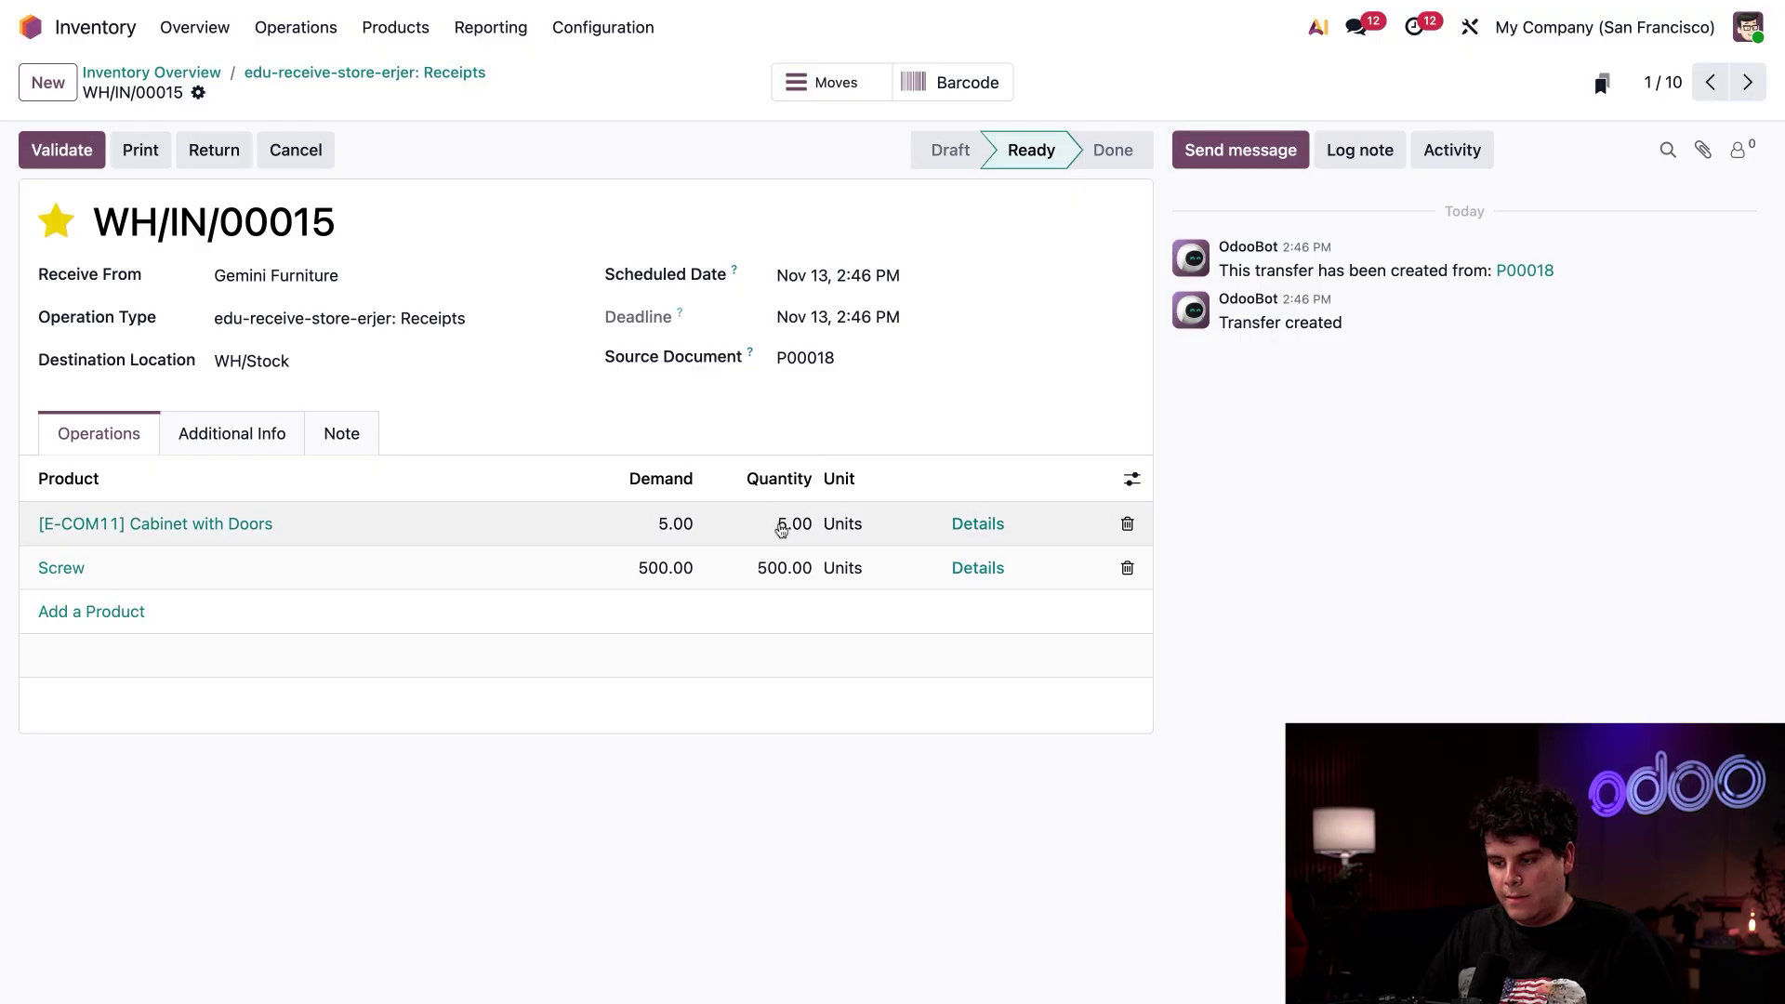
text(4)
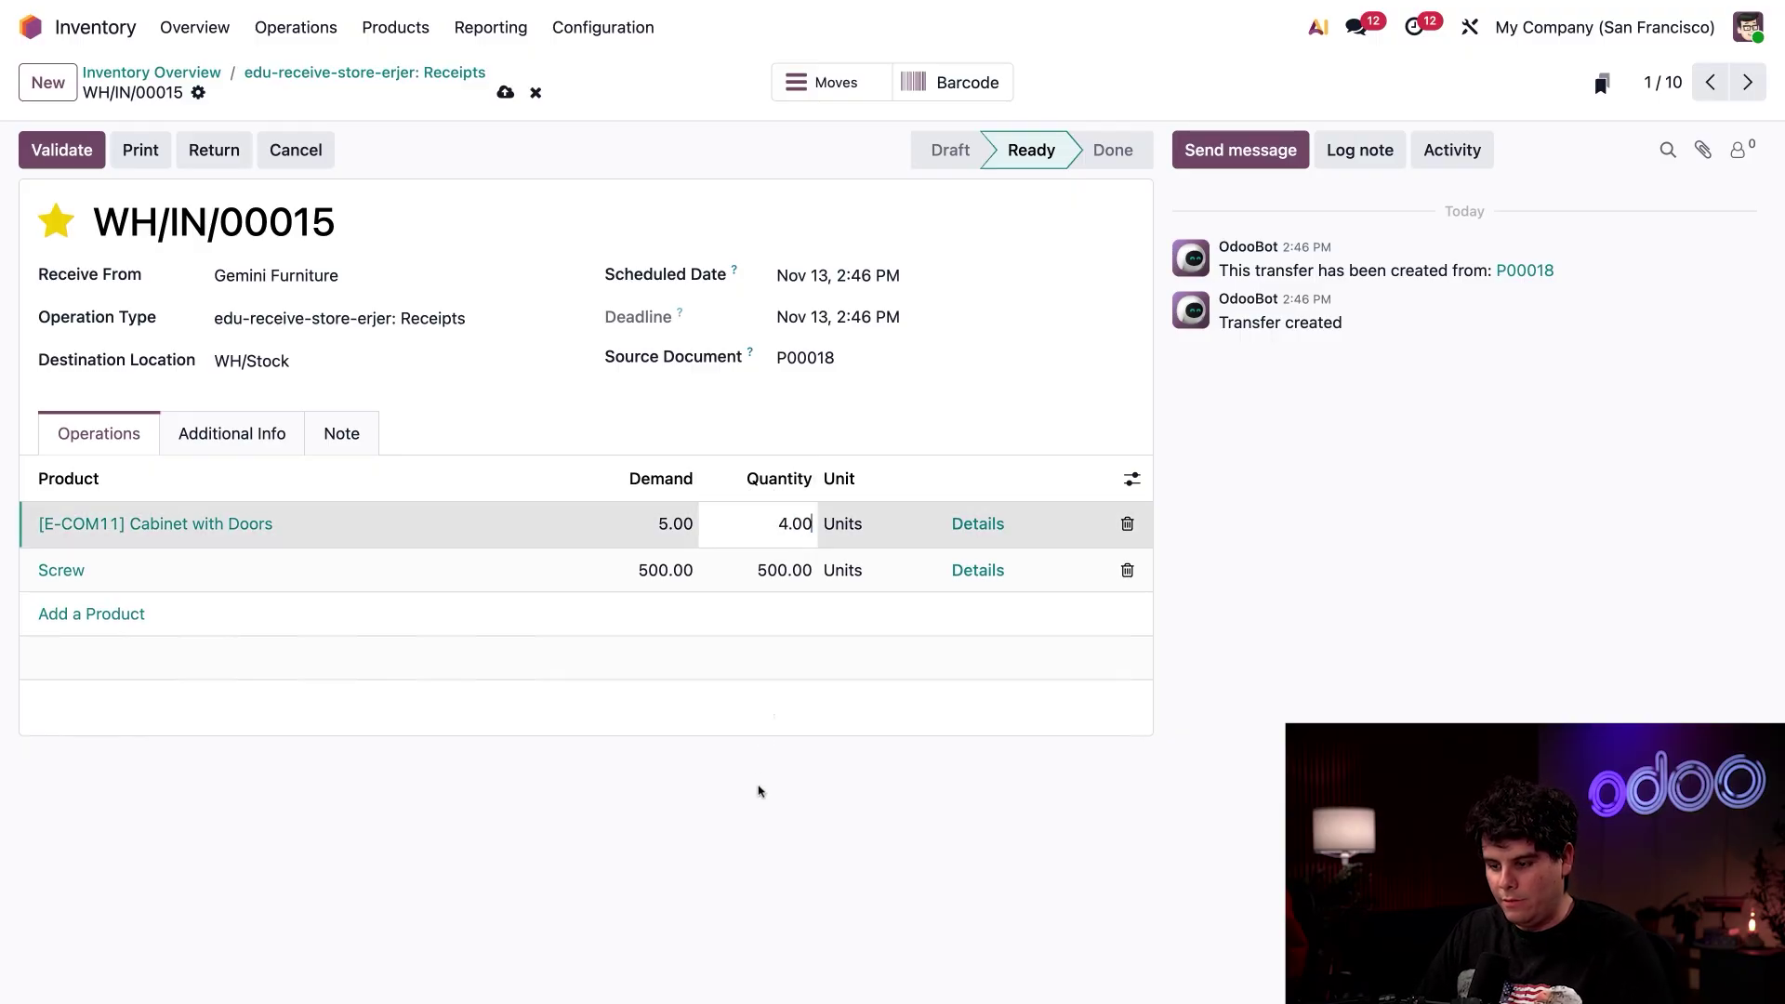
click(759, 791)
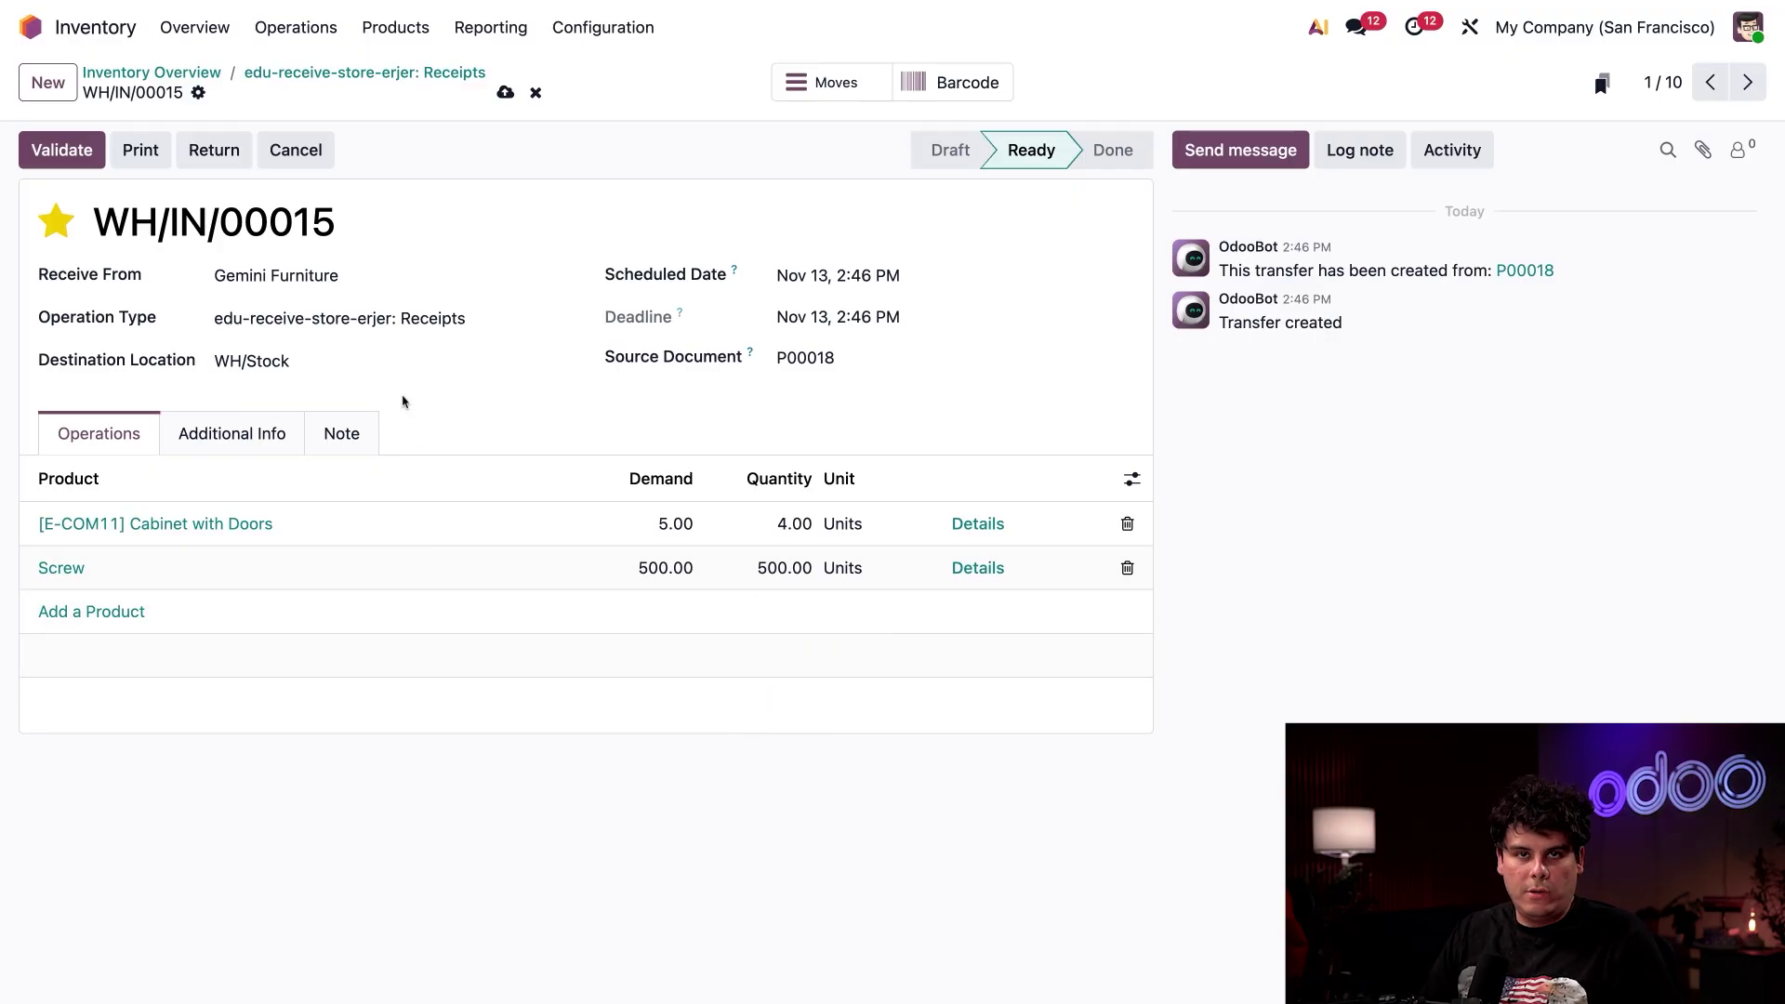
- Set WH/IN/00015's Destination Location to WH/Stock/Shelf 3 and save the receipt
click(306, 363)
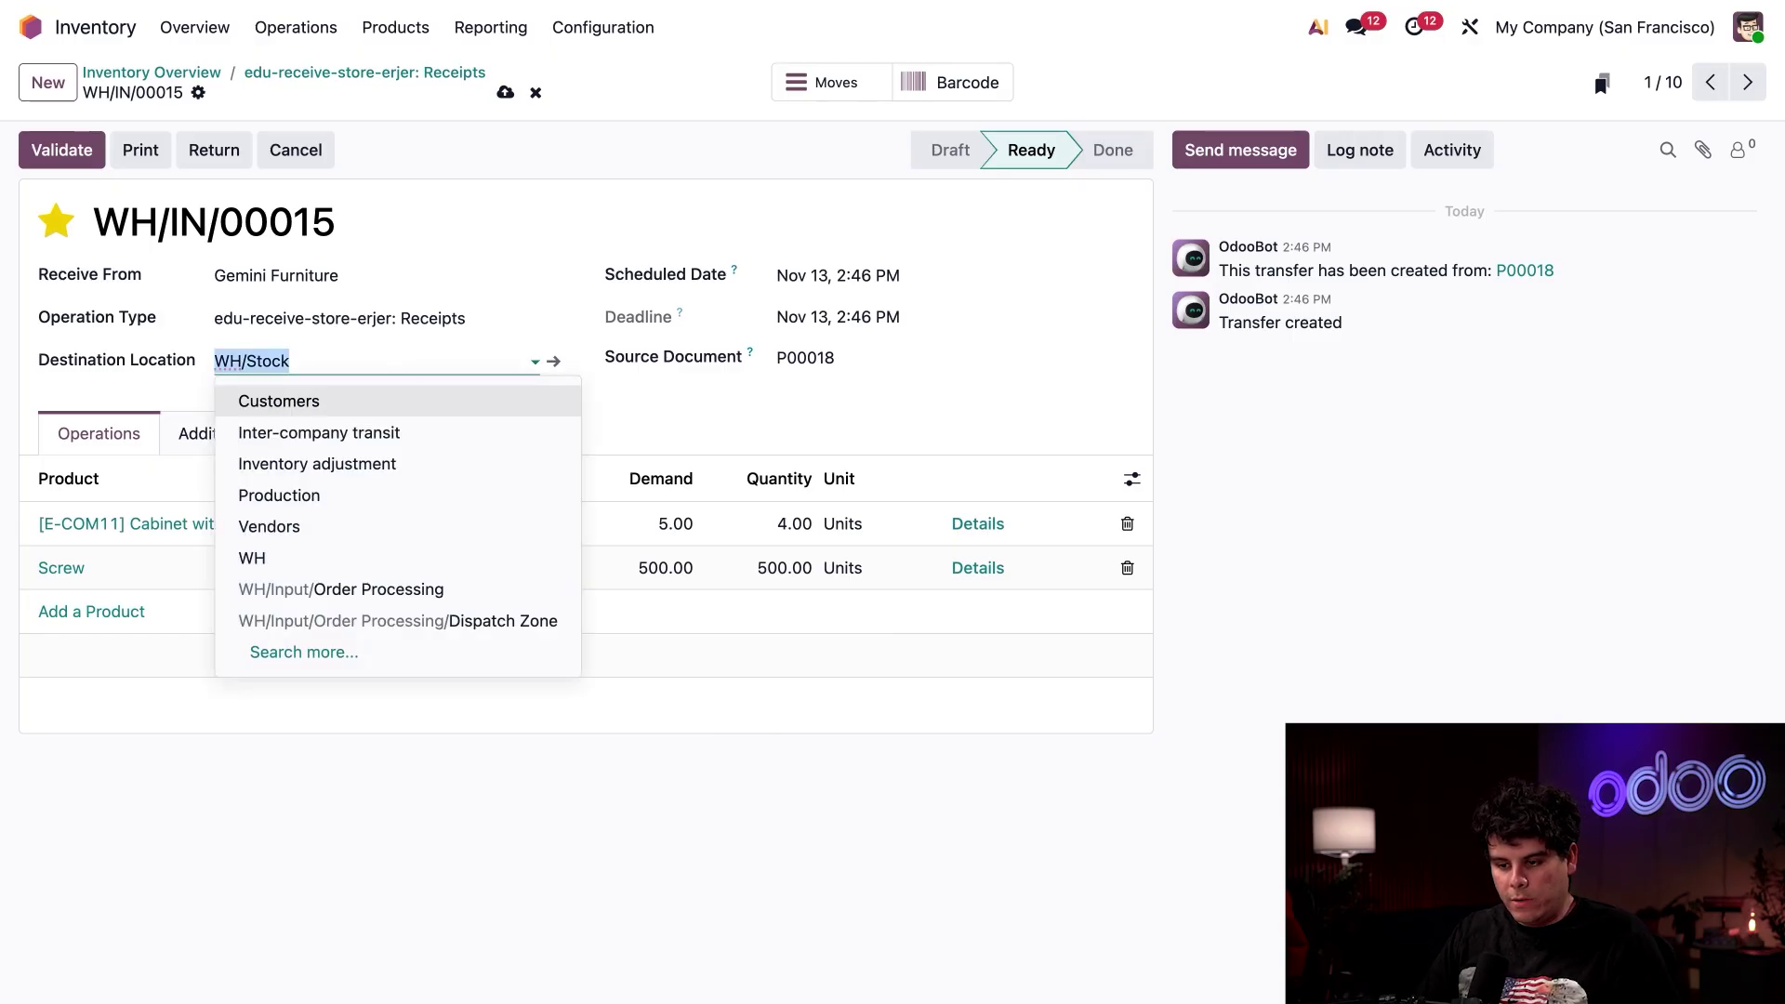
text(shelf)
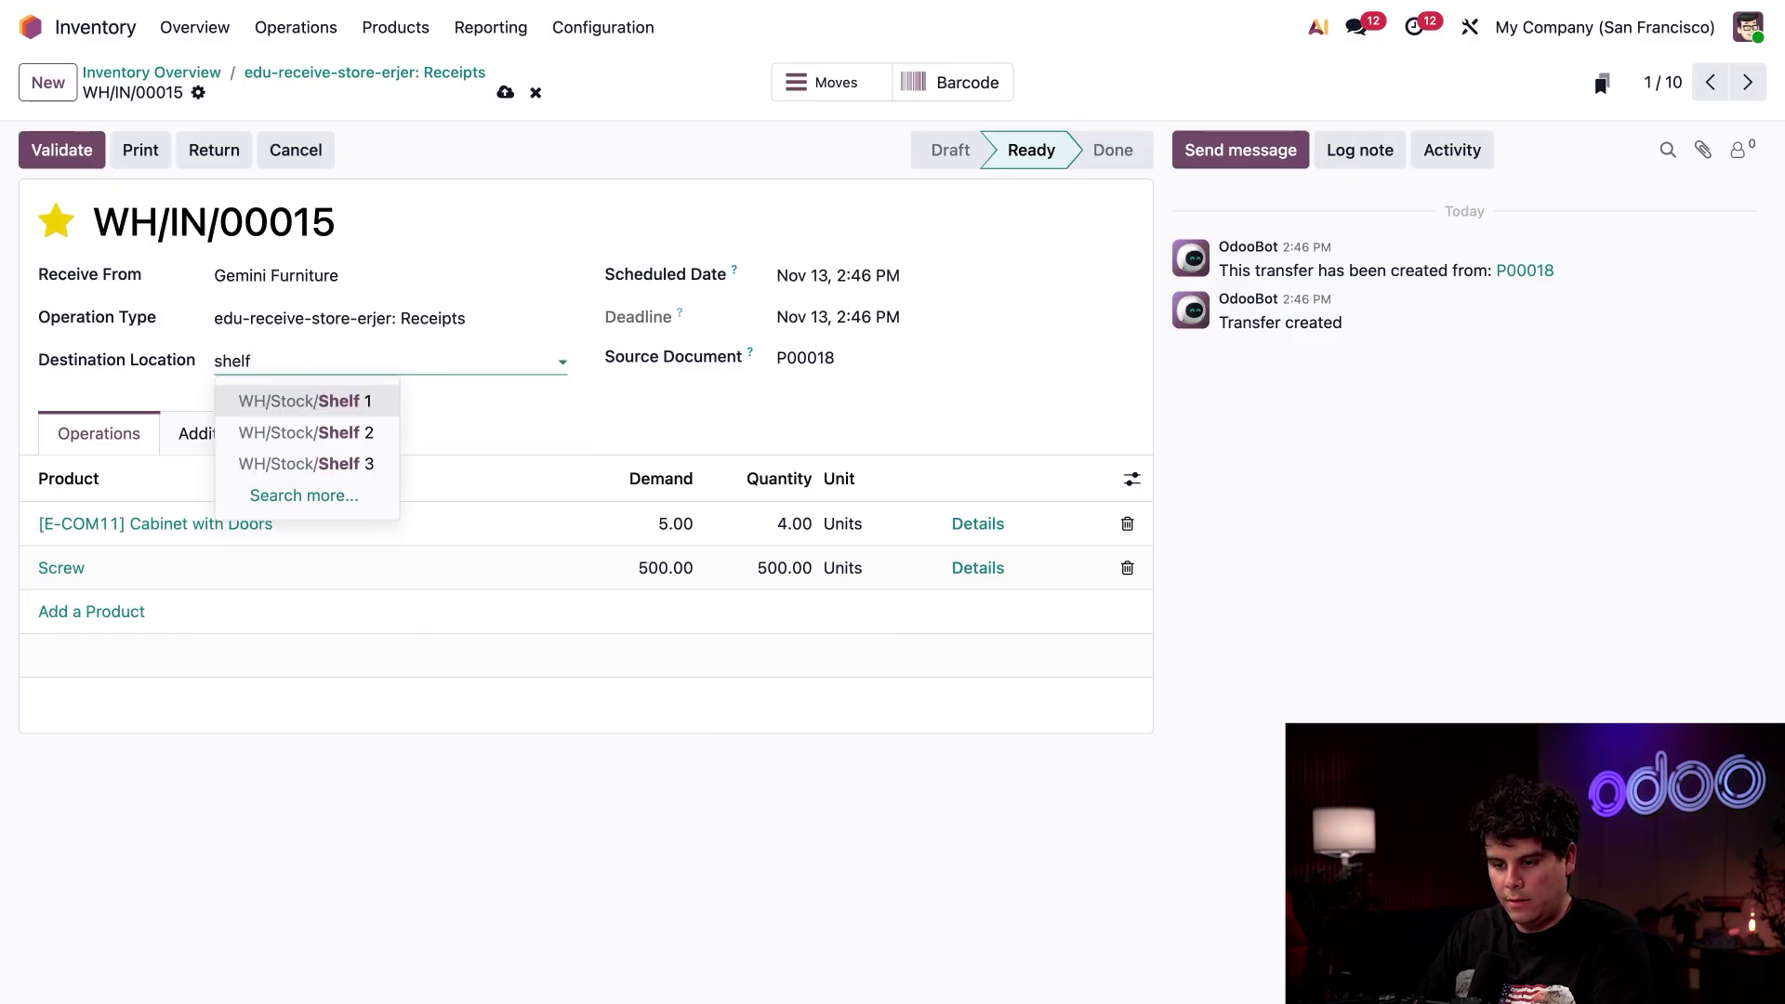
click(327, 463)
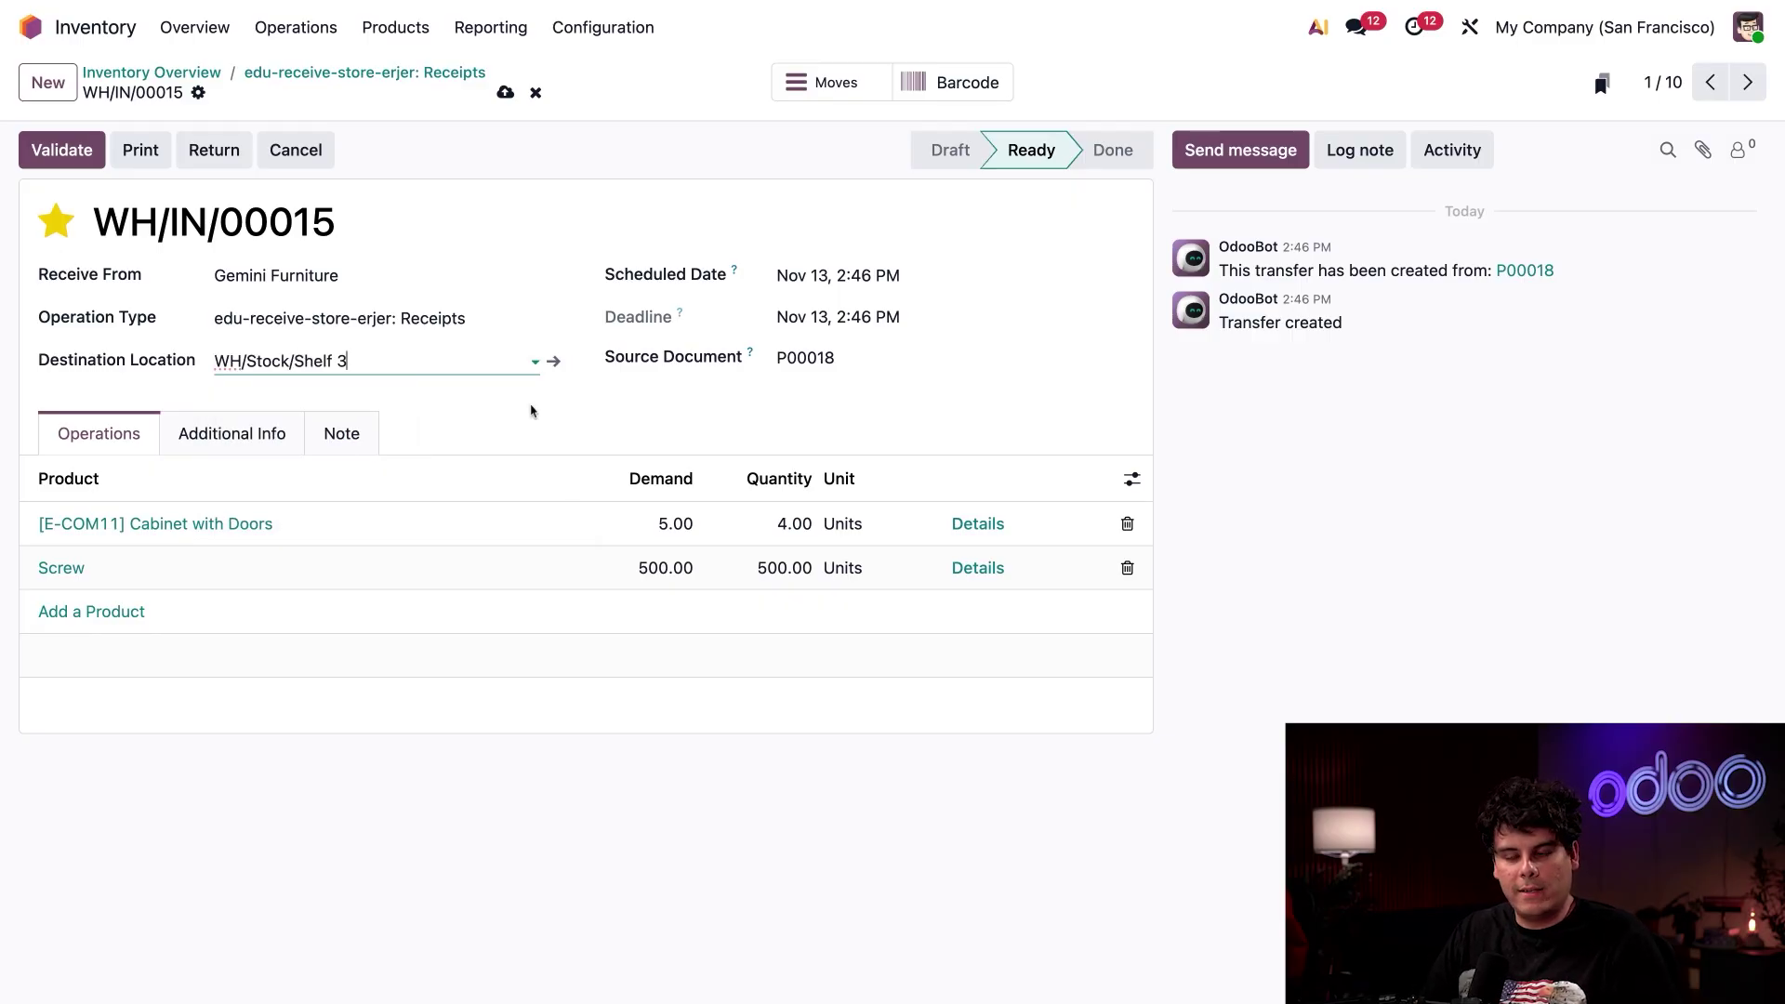
click(505, 93)
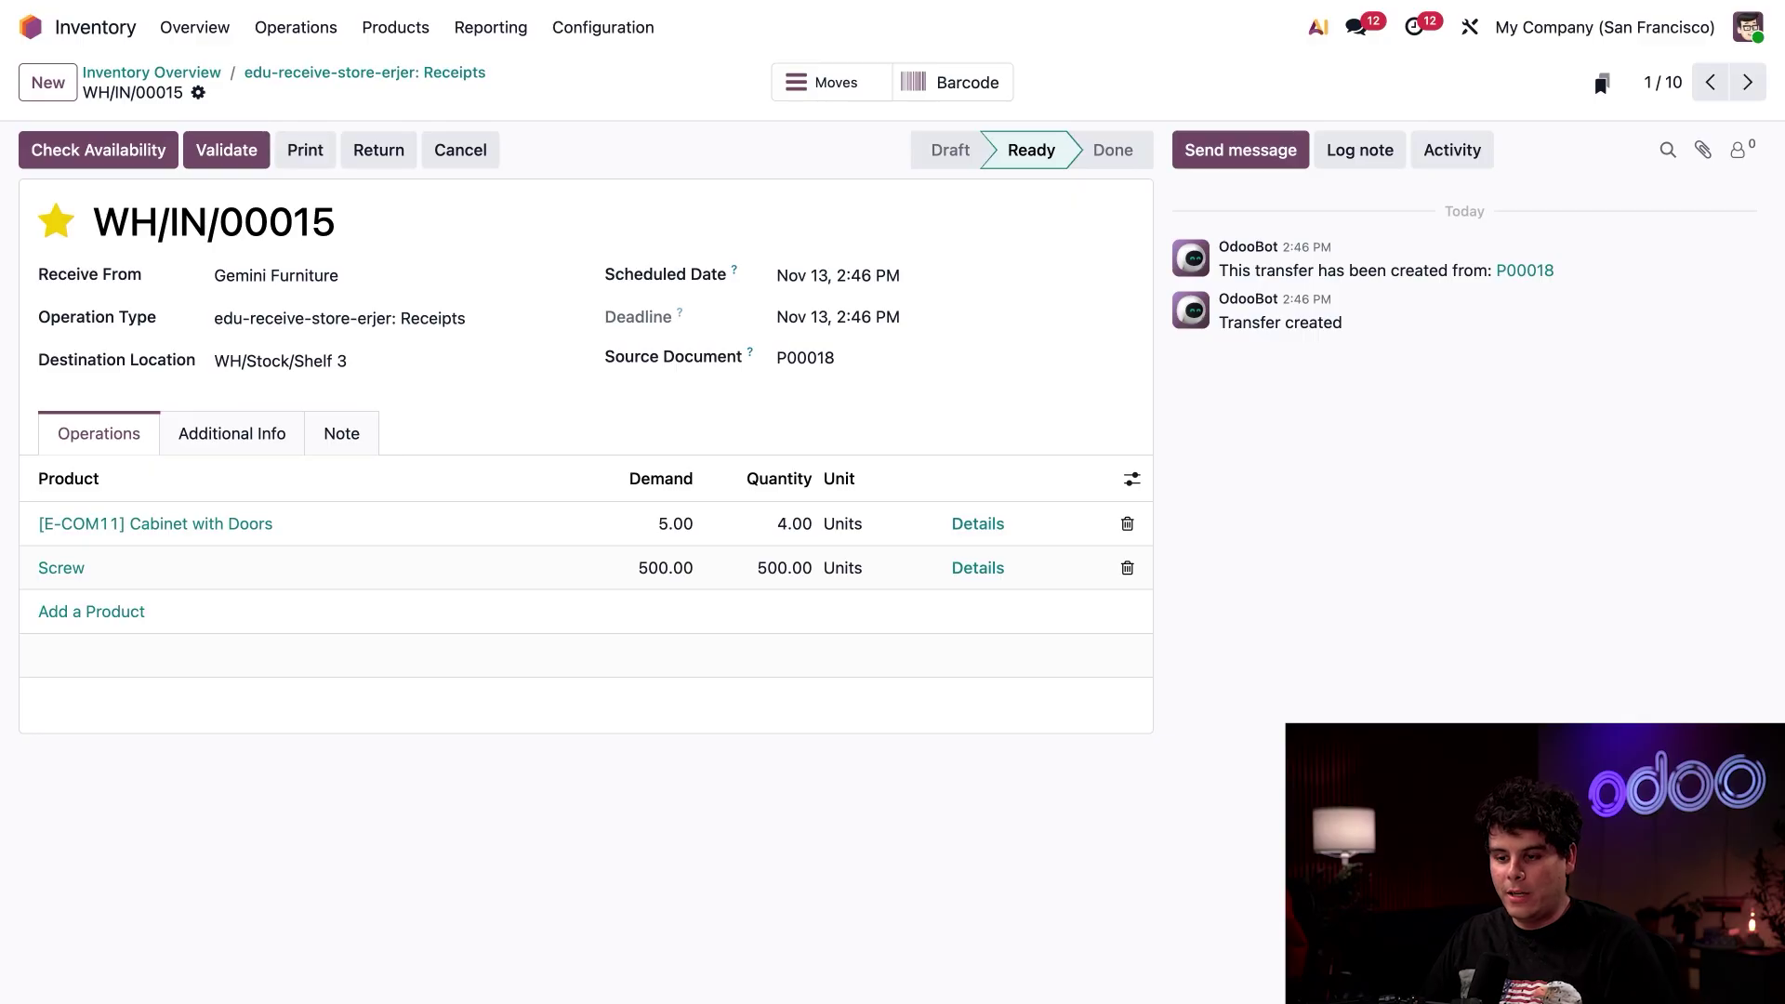
- Validate WH/IN/00015 and choose No Backorder for the missing cabinet
click(221, 150)
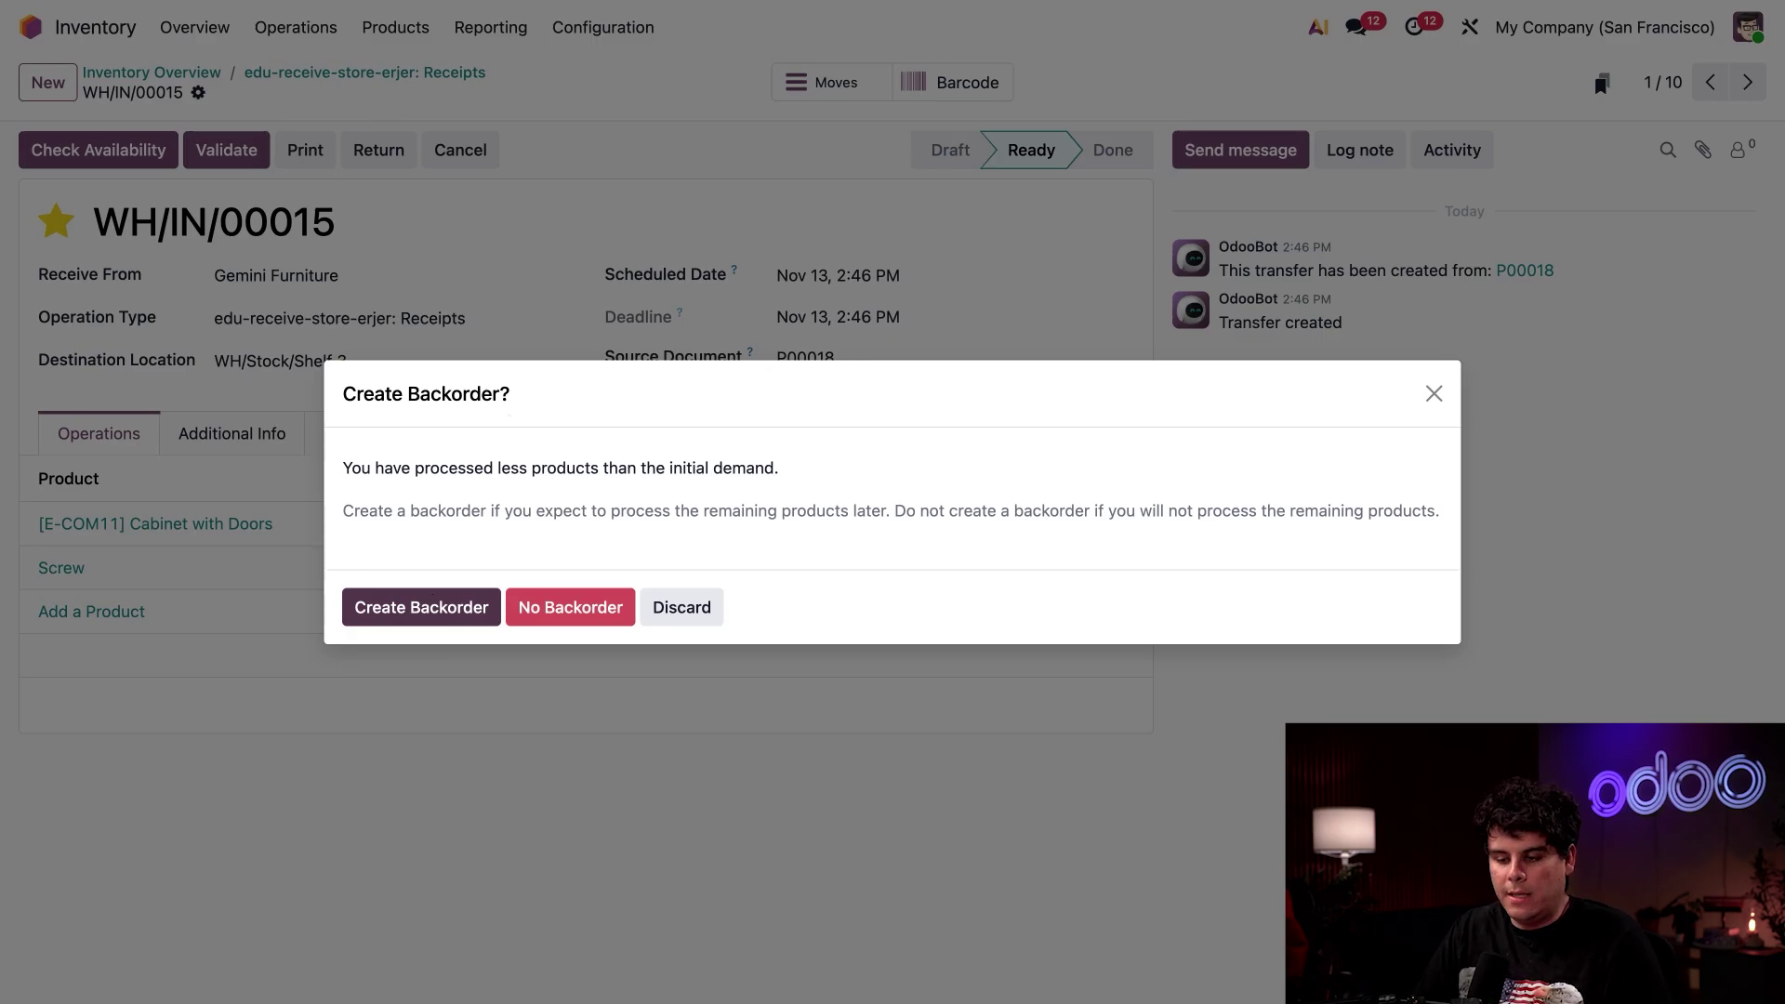
click(561, 610)
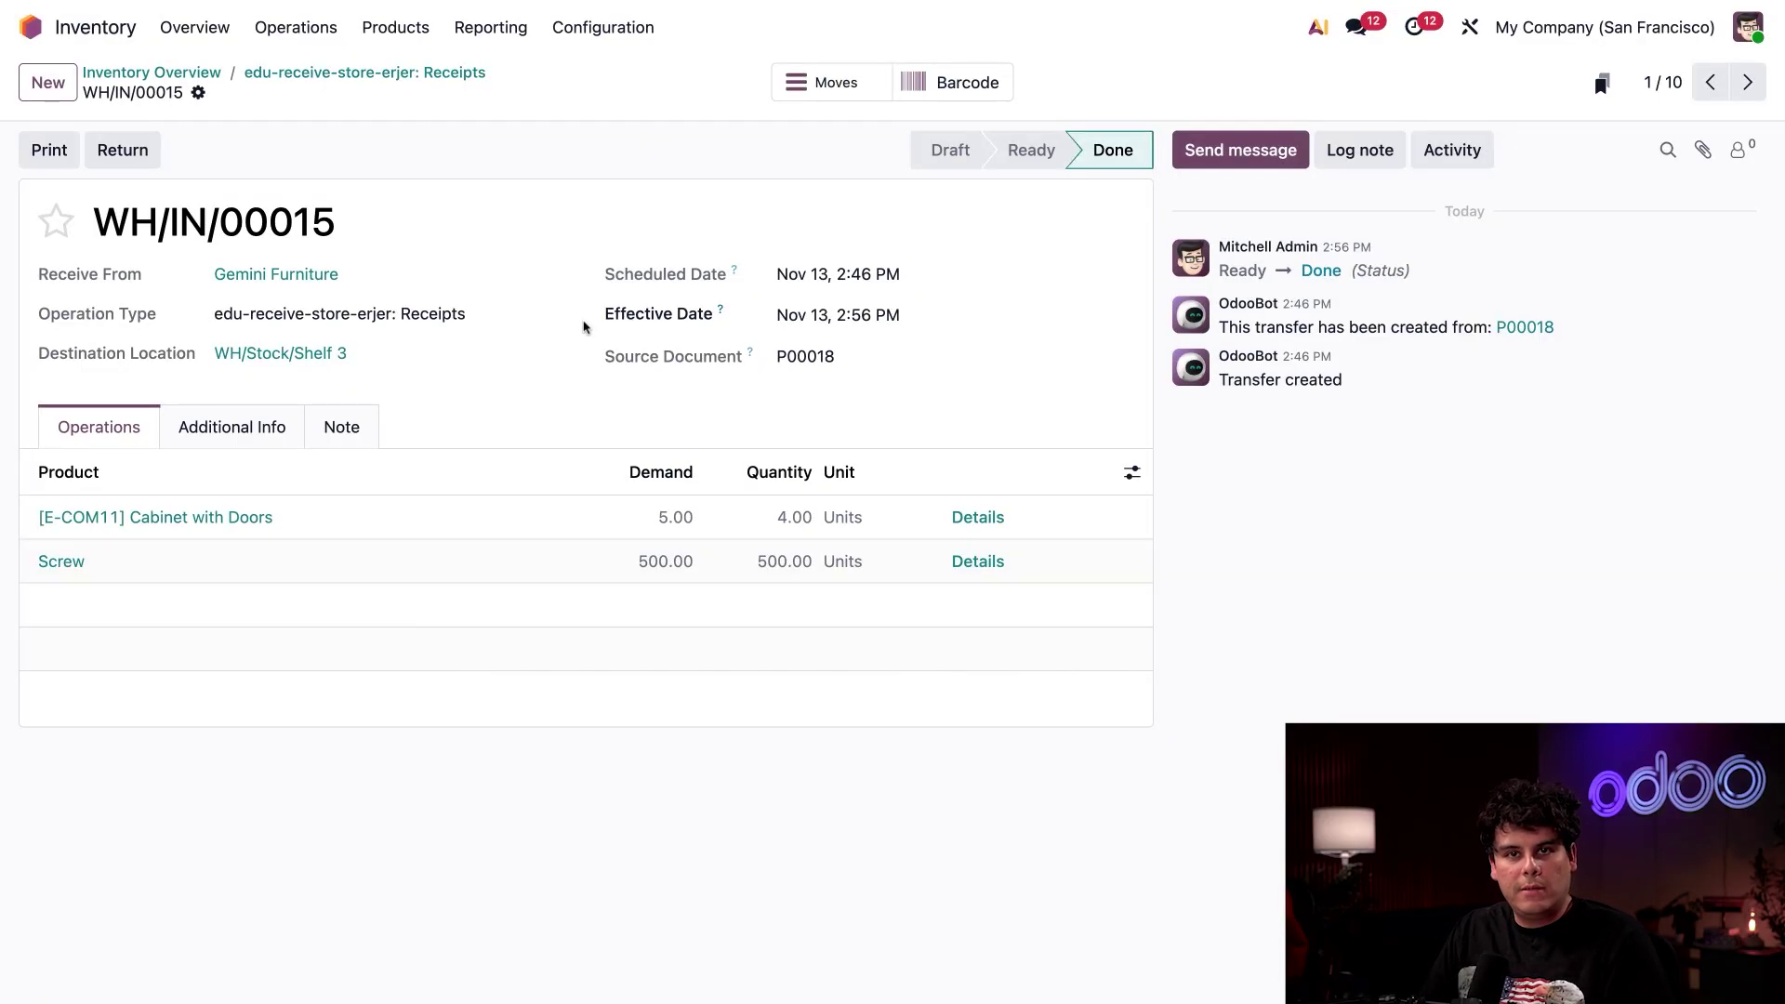
- Open the Moves view listing 4.00 cabinets and 500.00 screws into WH/Stock/Shelf 3
click(833, 82)
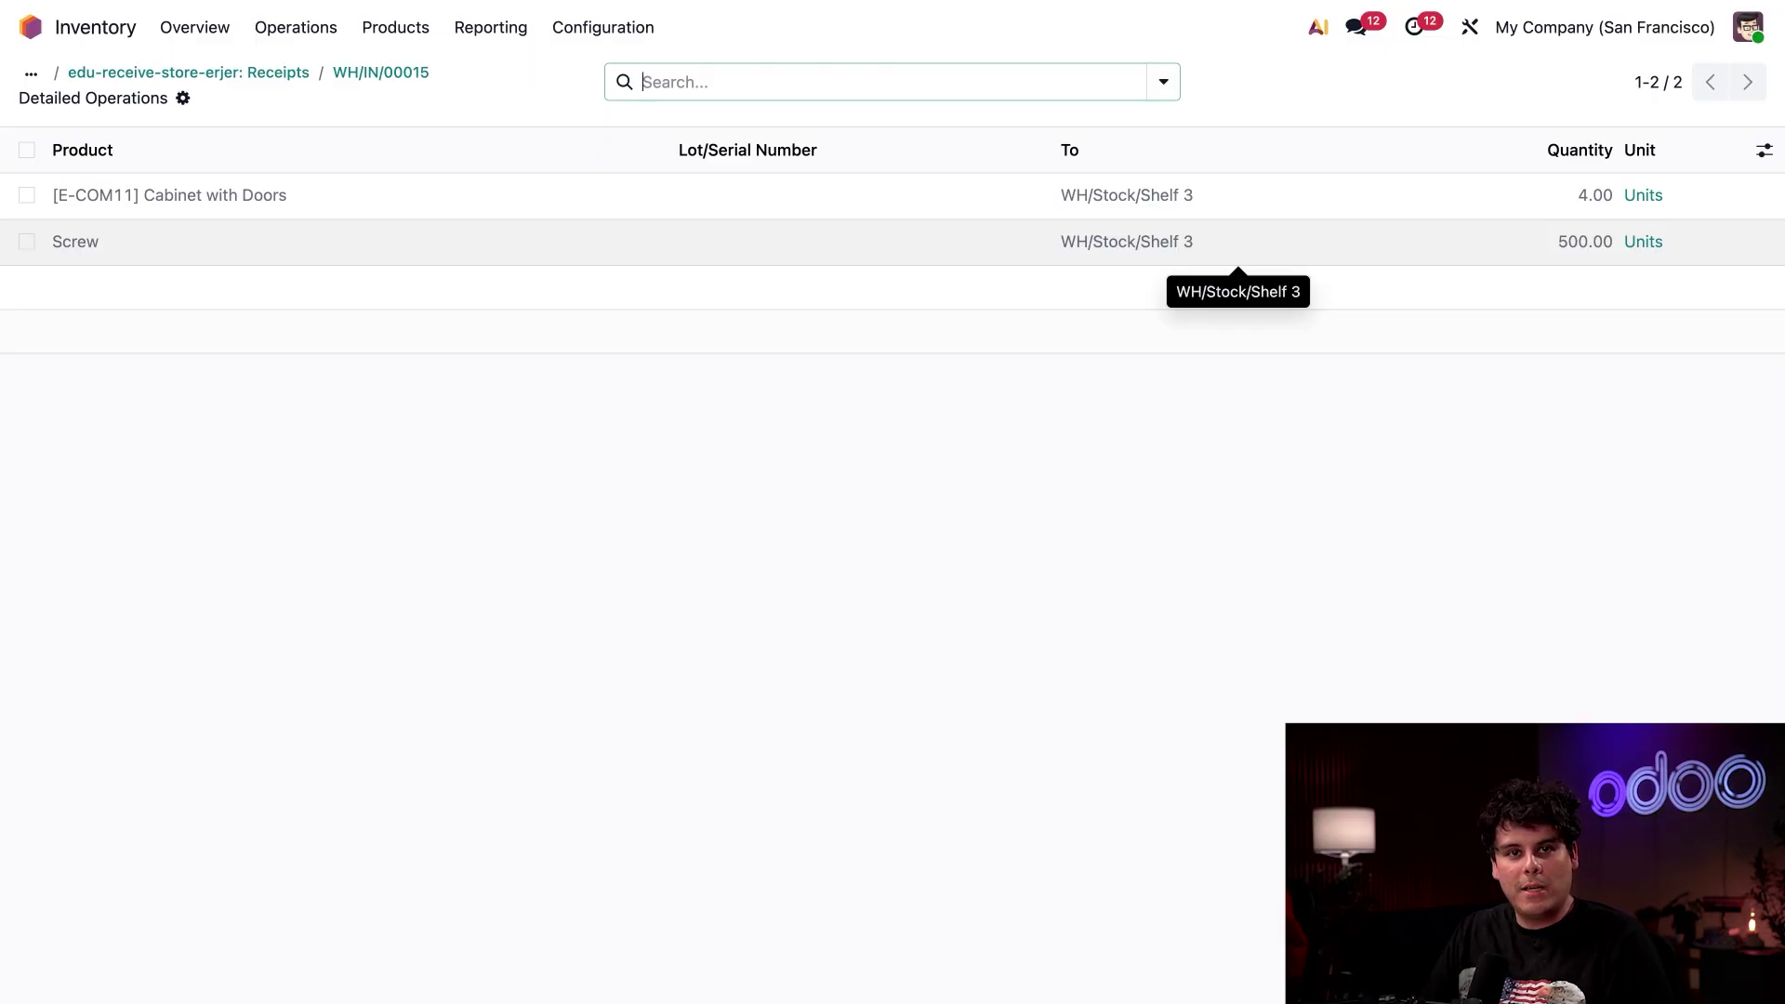
- Open the Physical Inventory list under Operations and scroll down to the Varnish row in WH/Stock
click(317, 30)
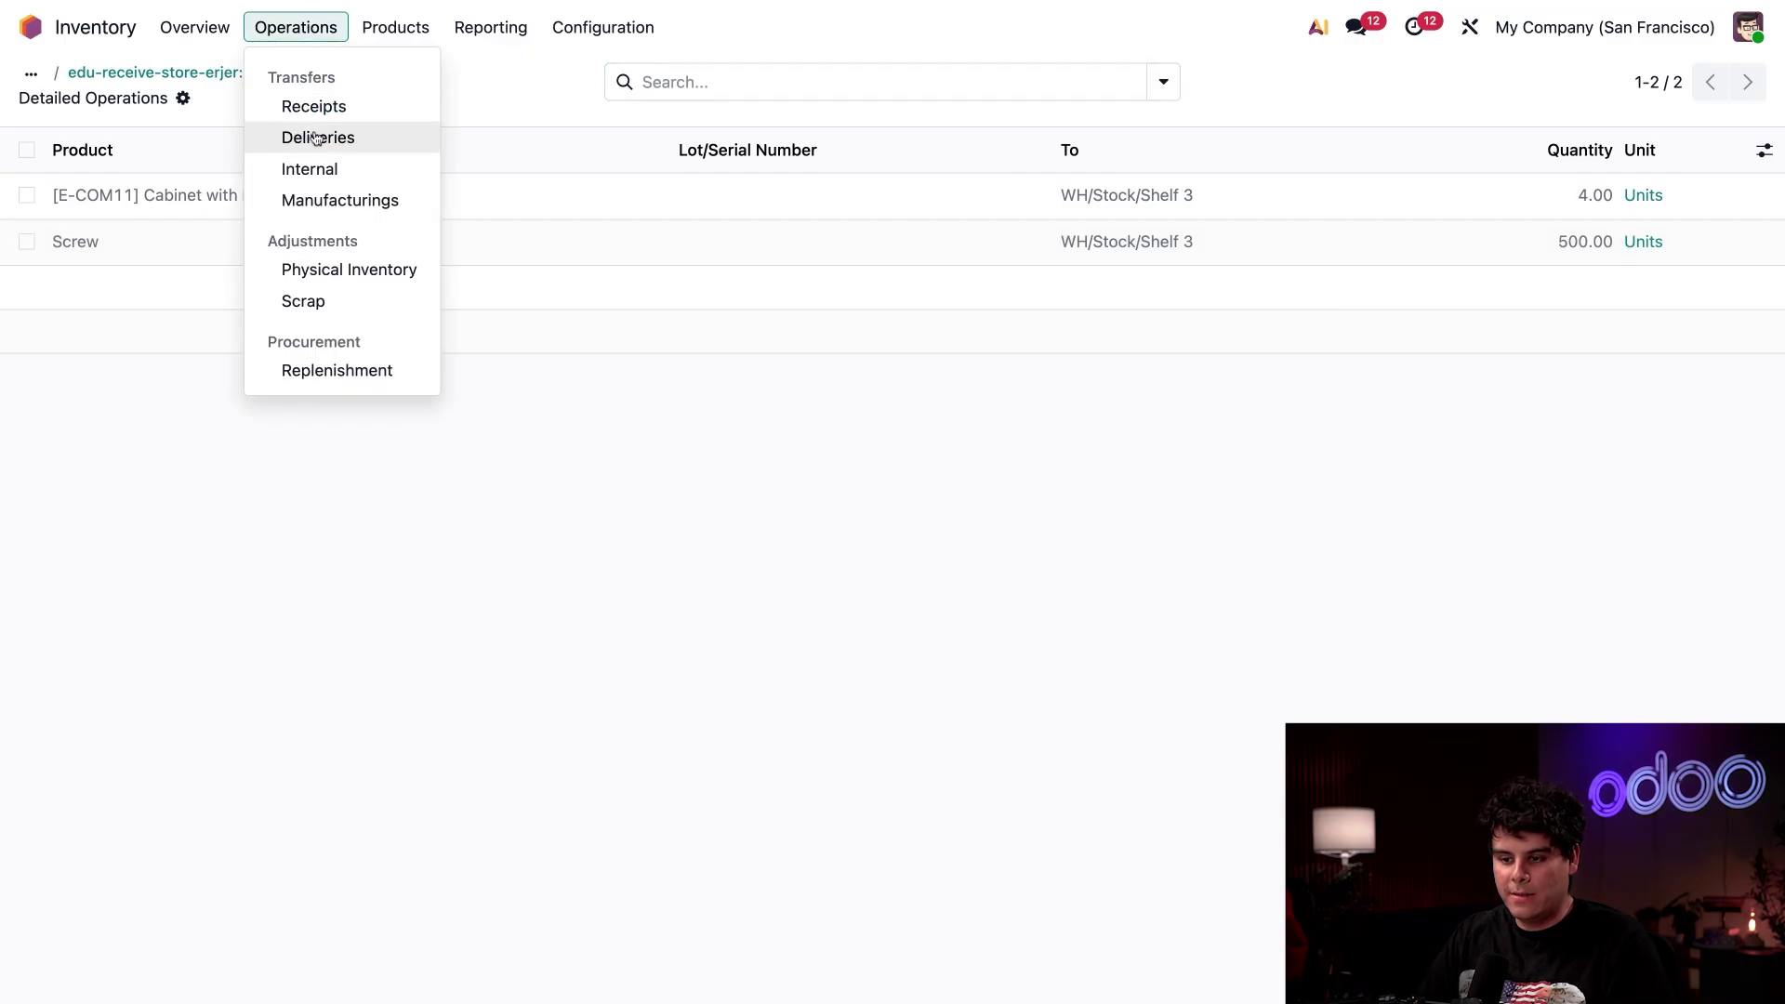
click(316, 269)
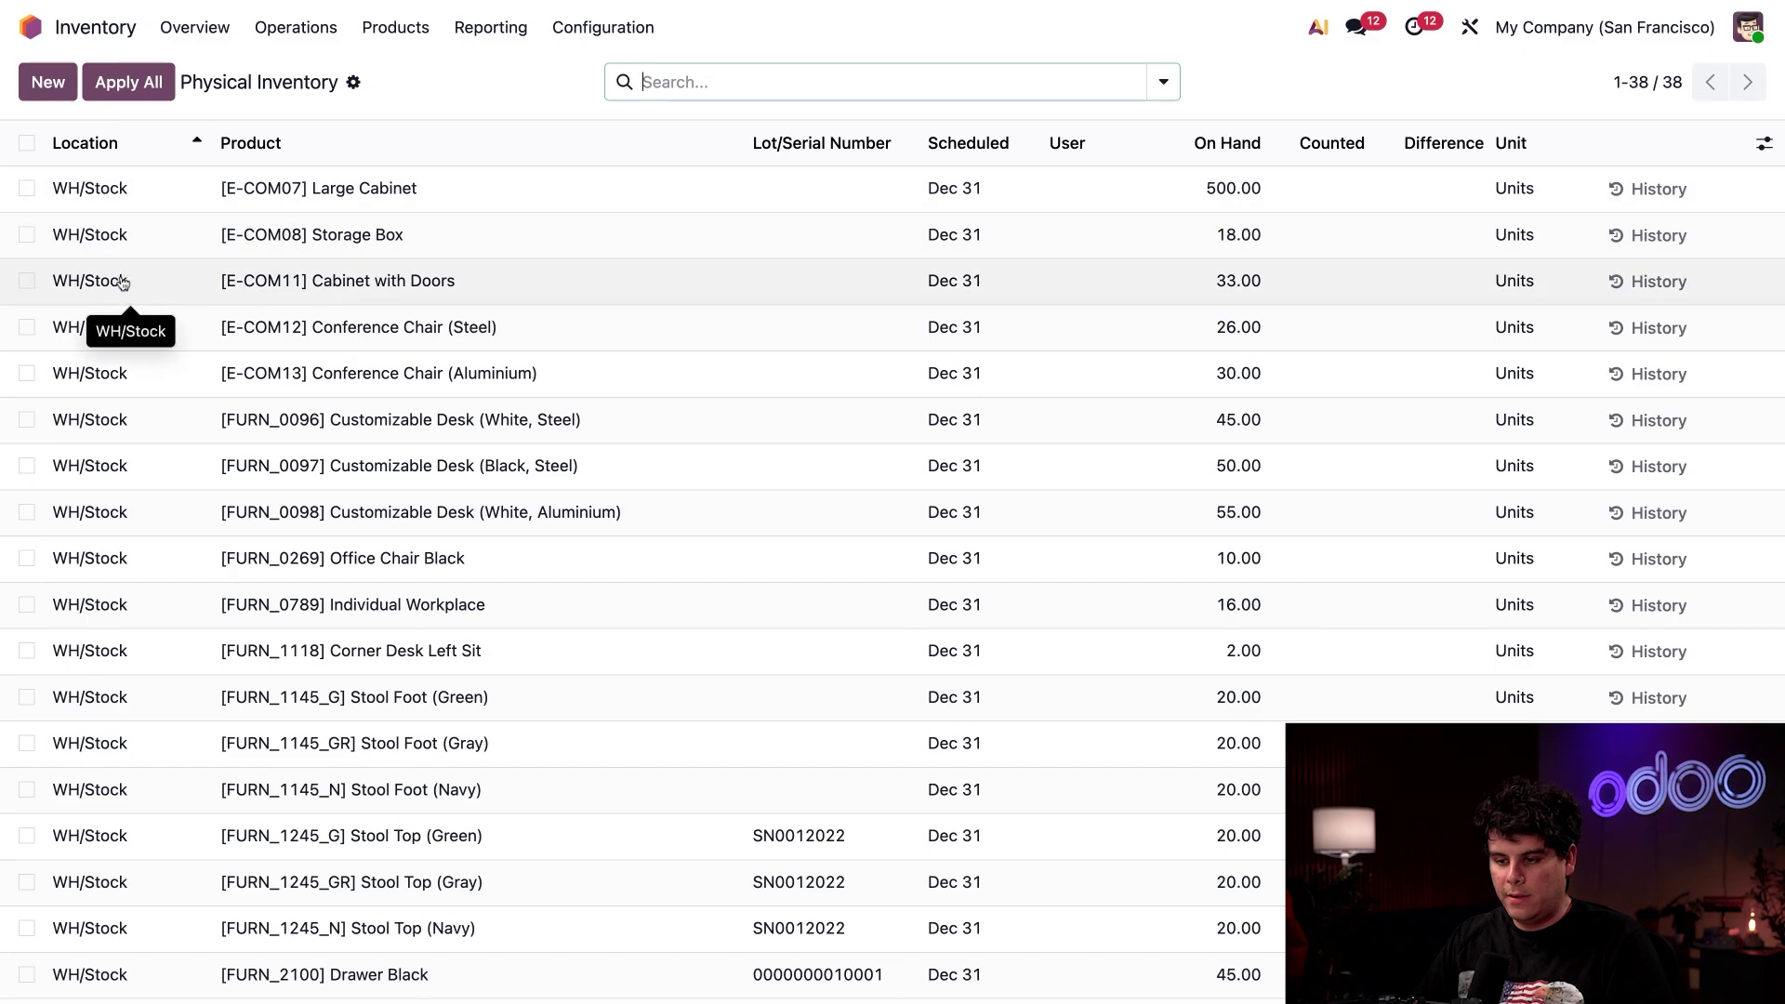
scroll(841, 602, down, 10)
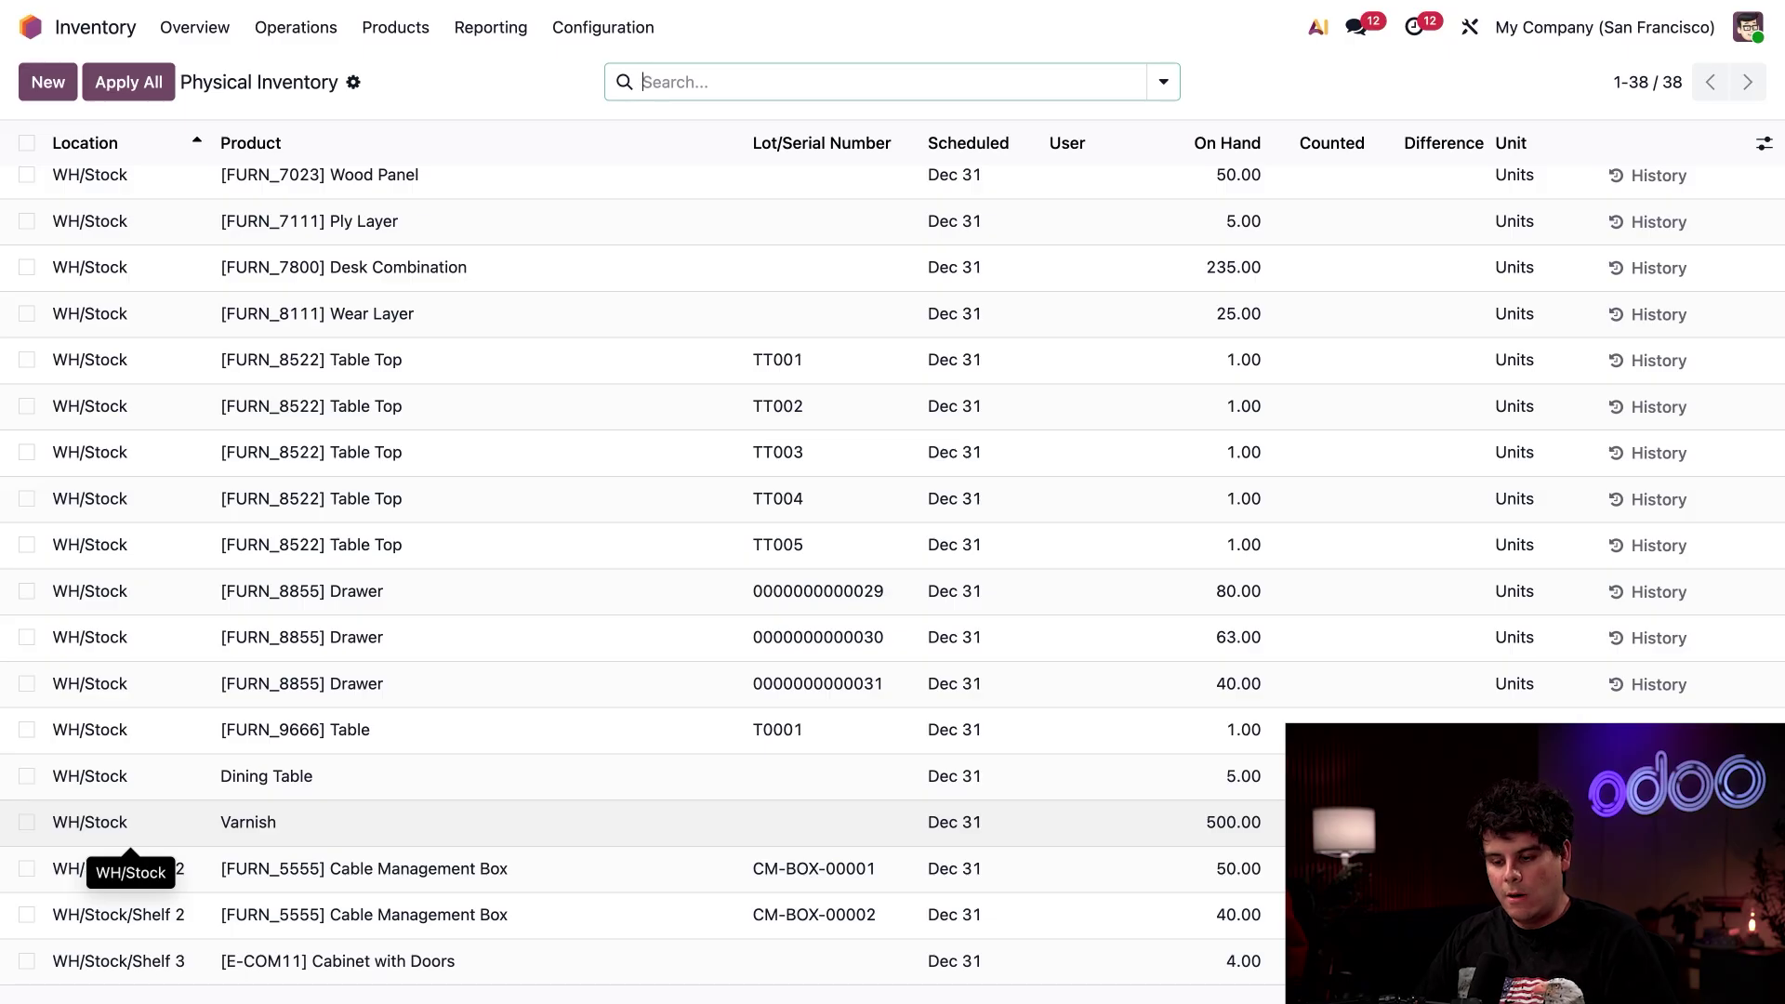
- Relocate the 500 Varnish units in WH/Stock to WH/Stock/Cellar, giving a wrong-location reason note
click(25, 824)
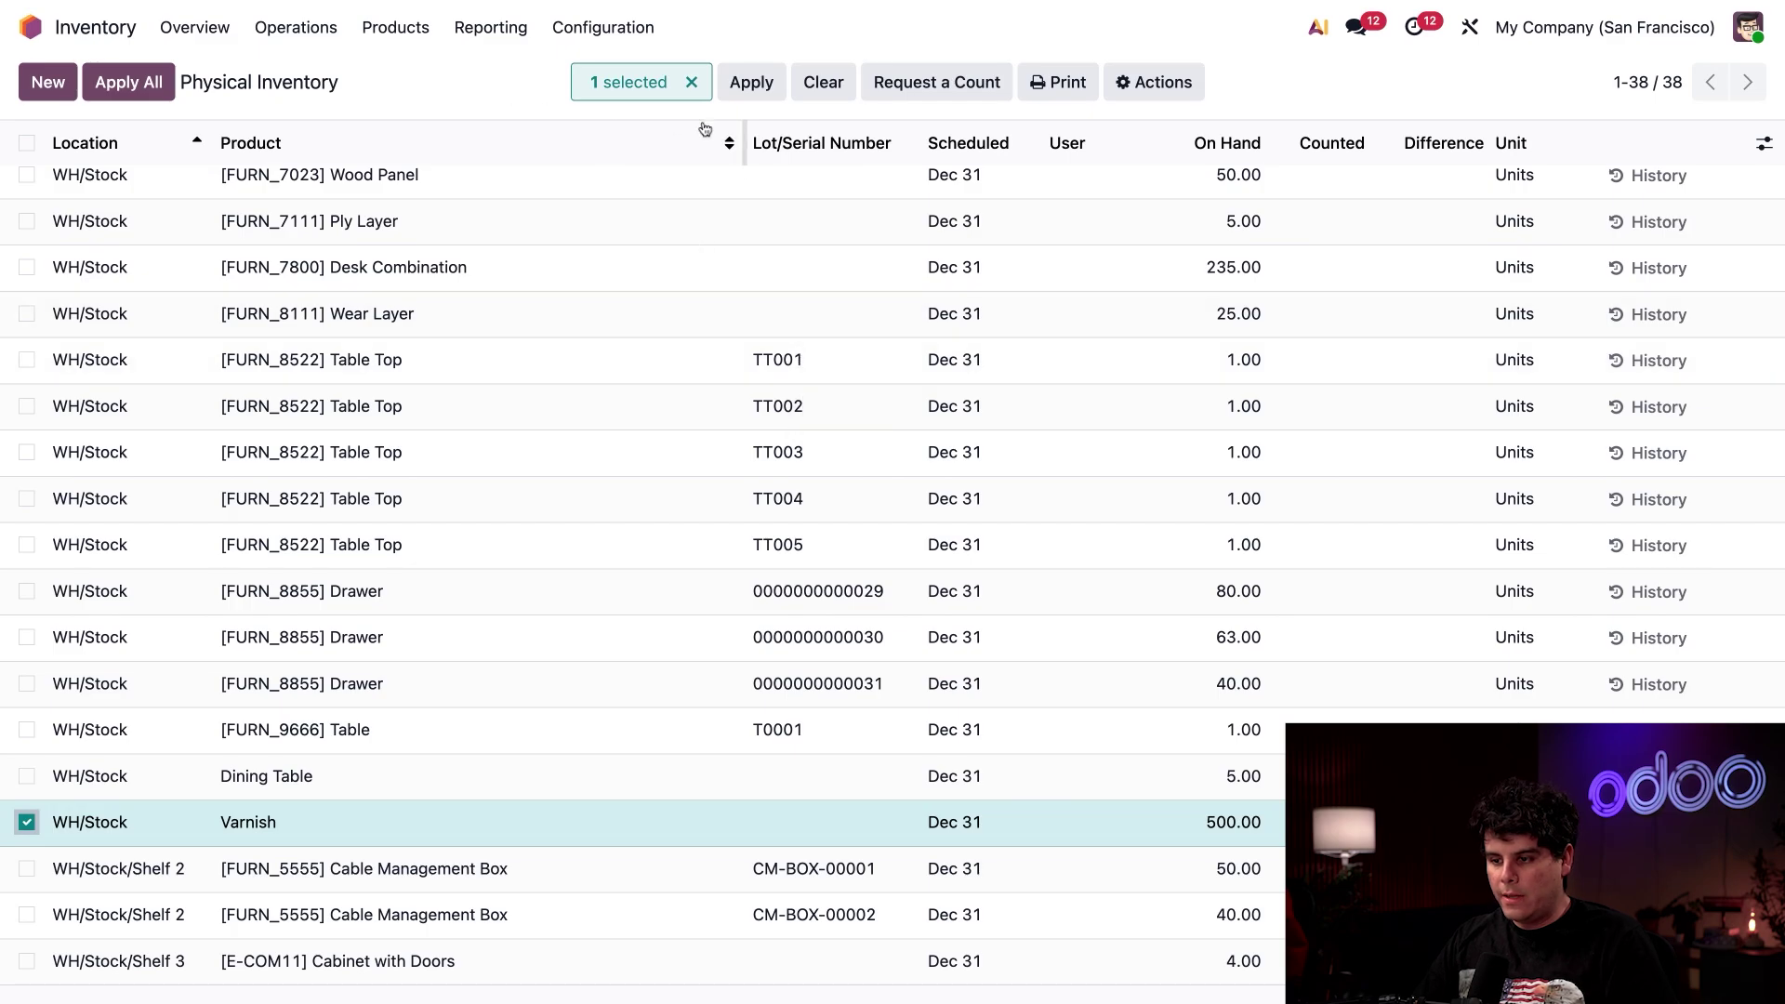
click(1157, 83)
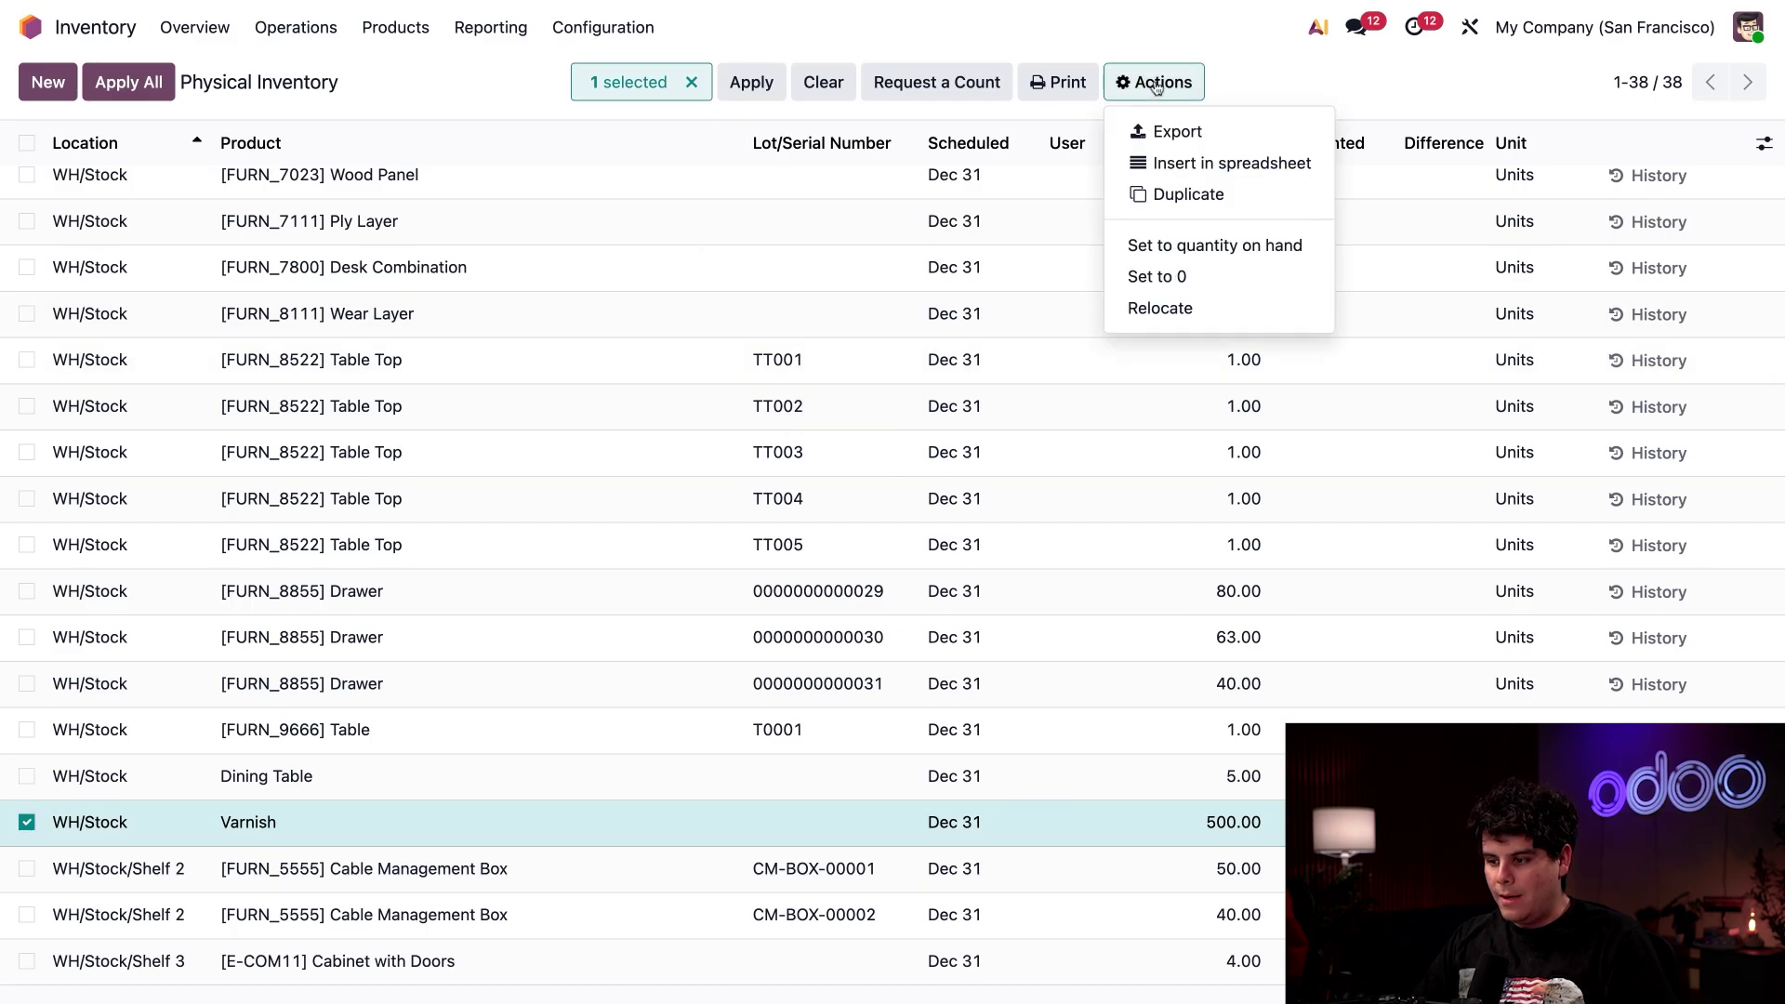
click(1167, 308)
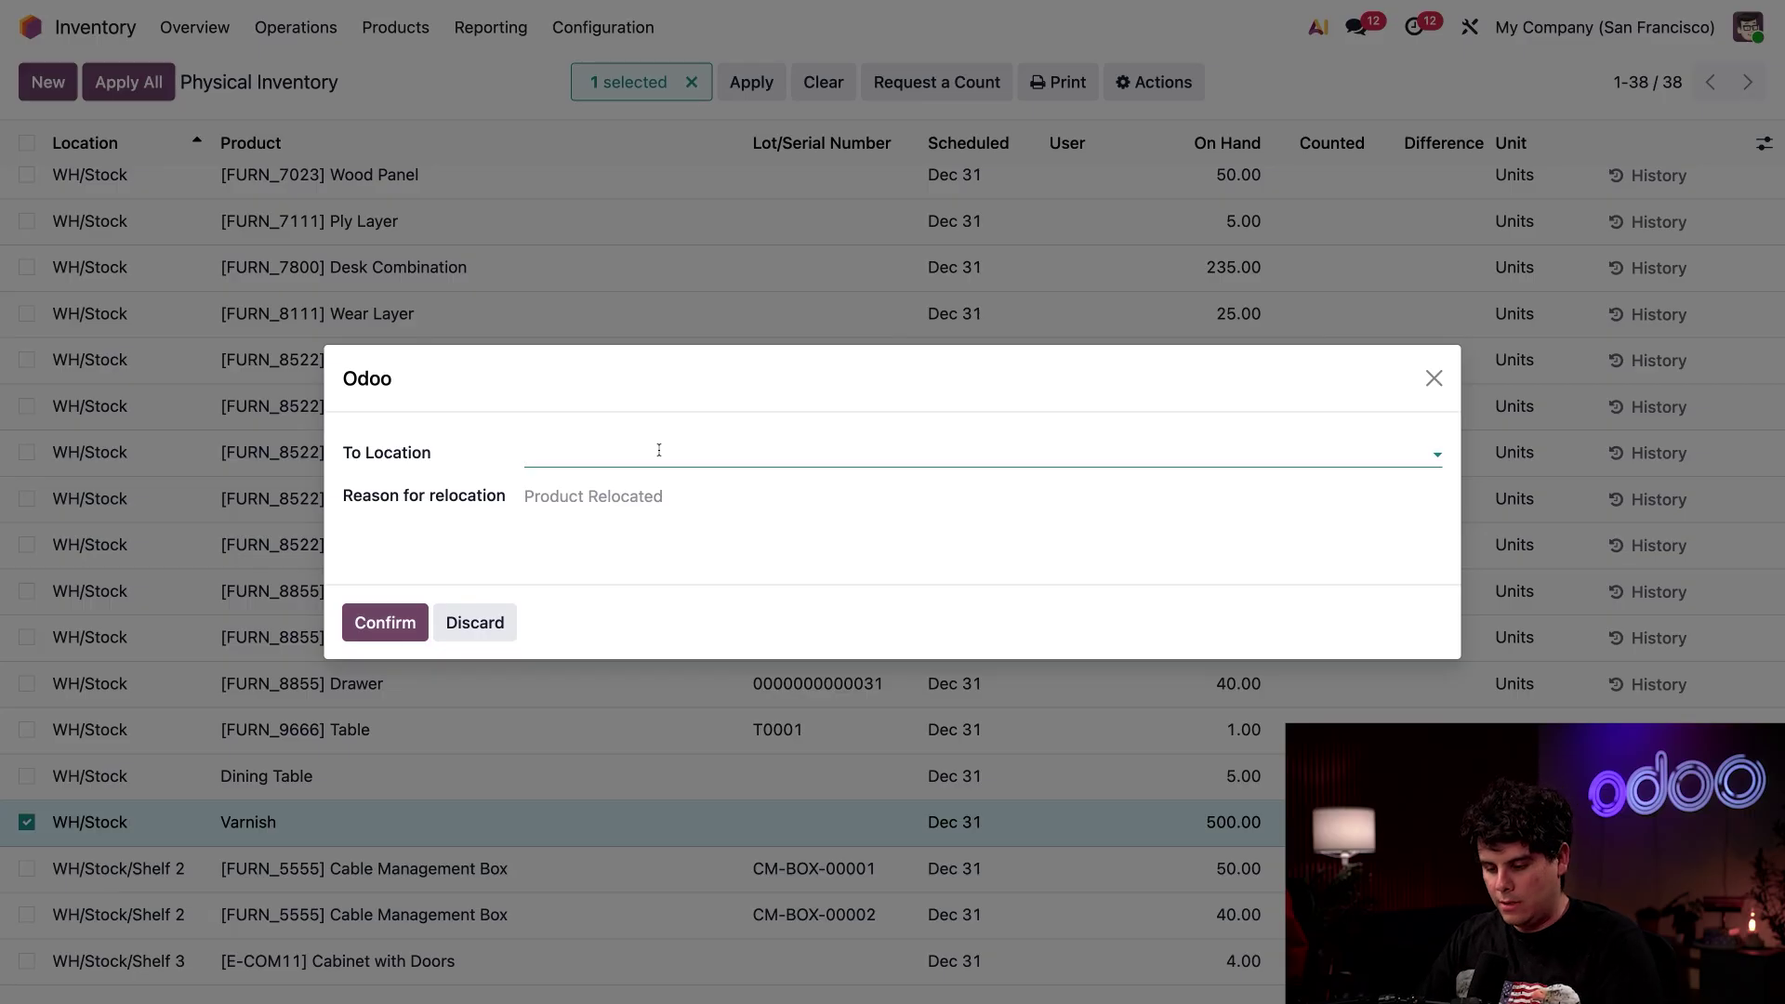
text(cellar)
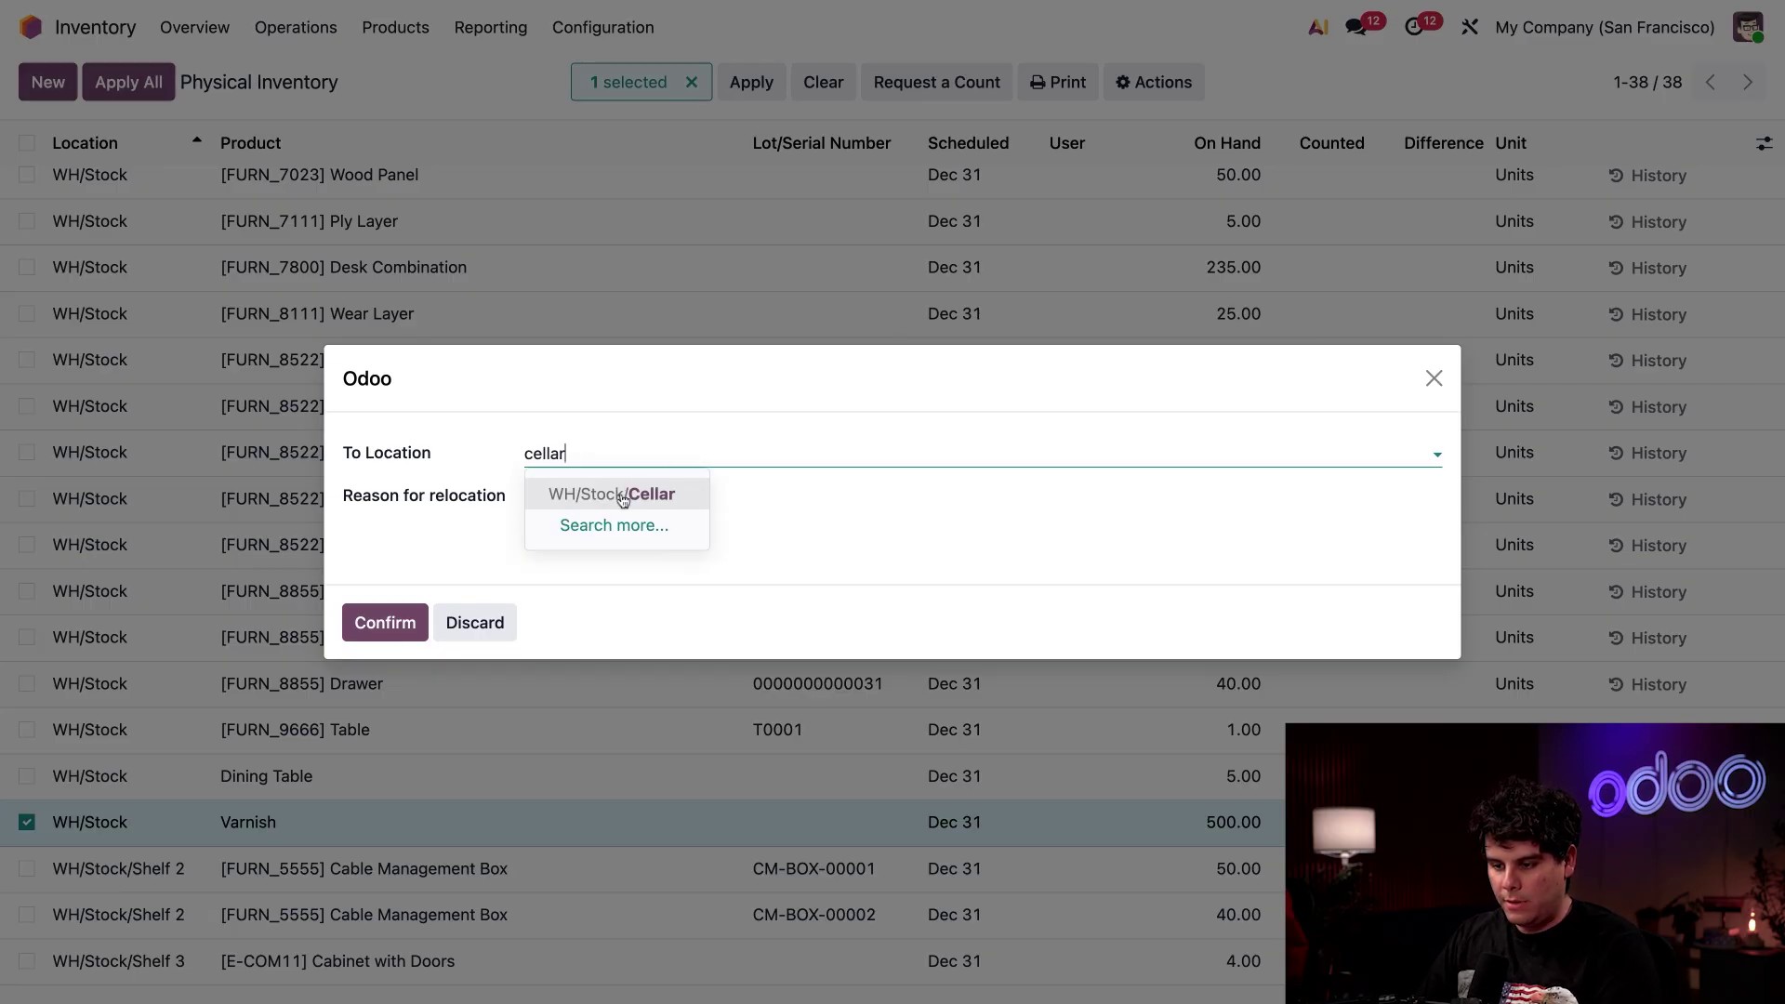
click(623, 494)
click(621, 497)
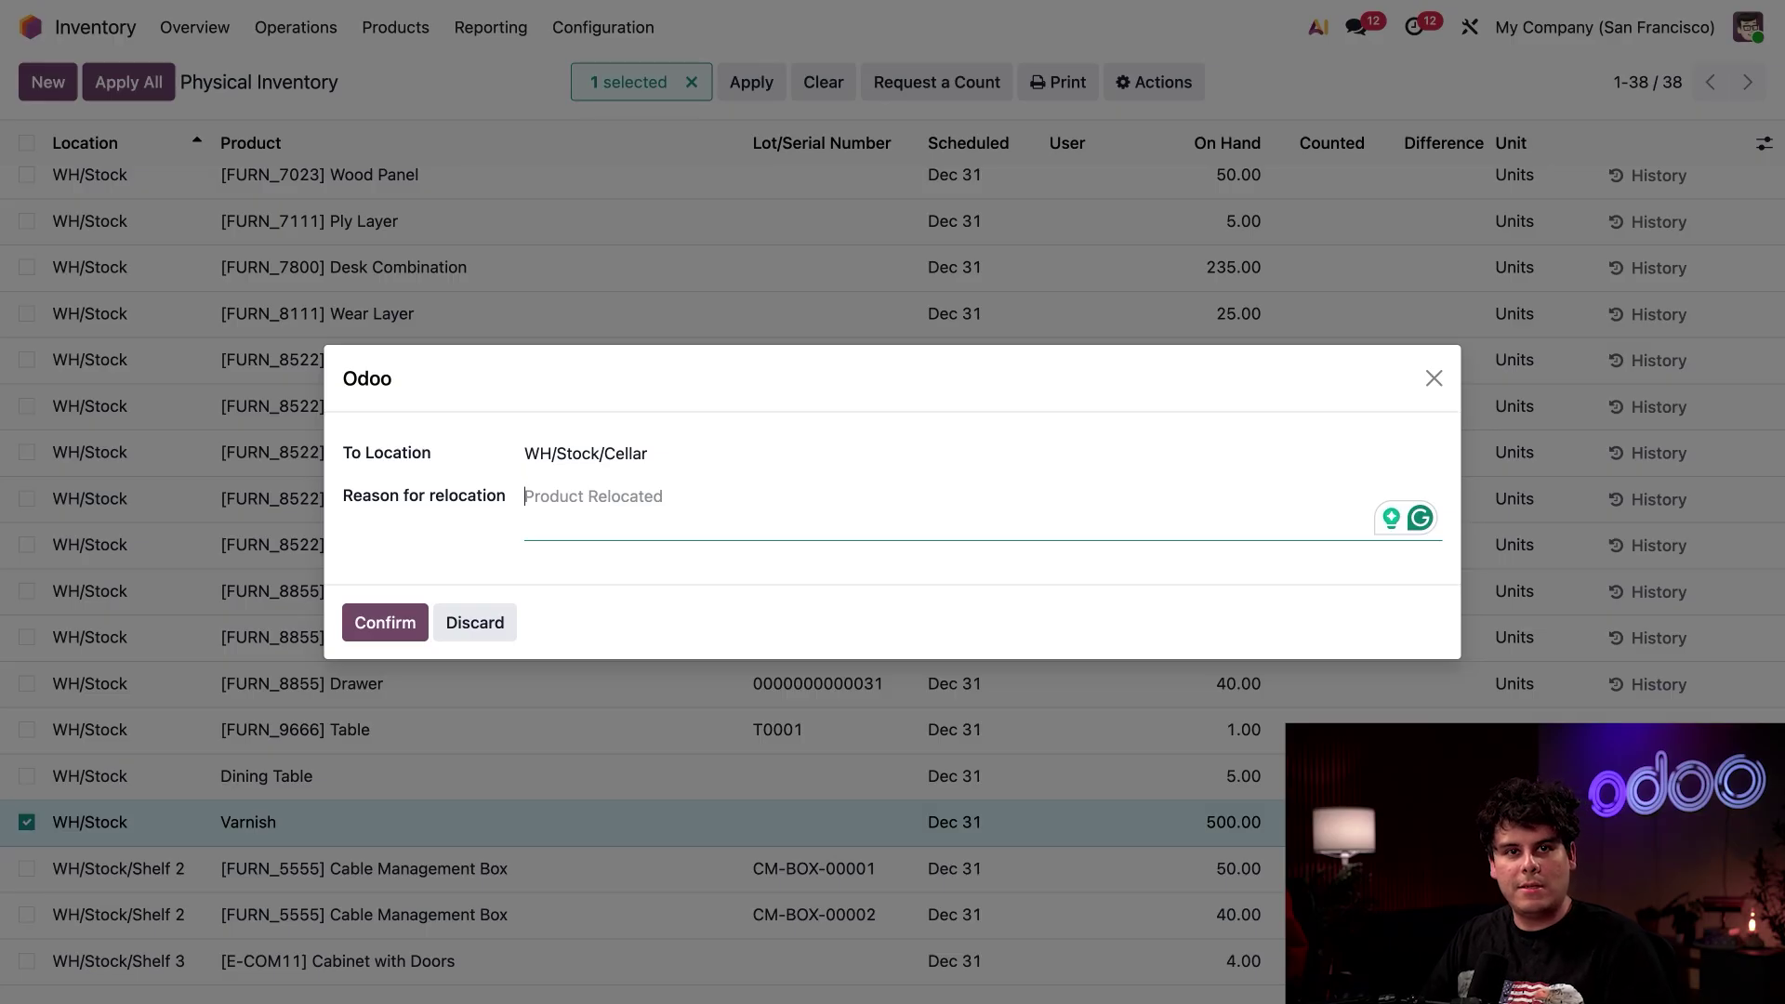
text(Update s)
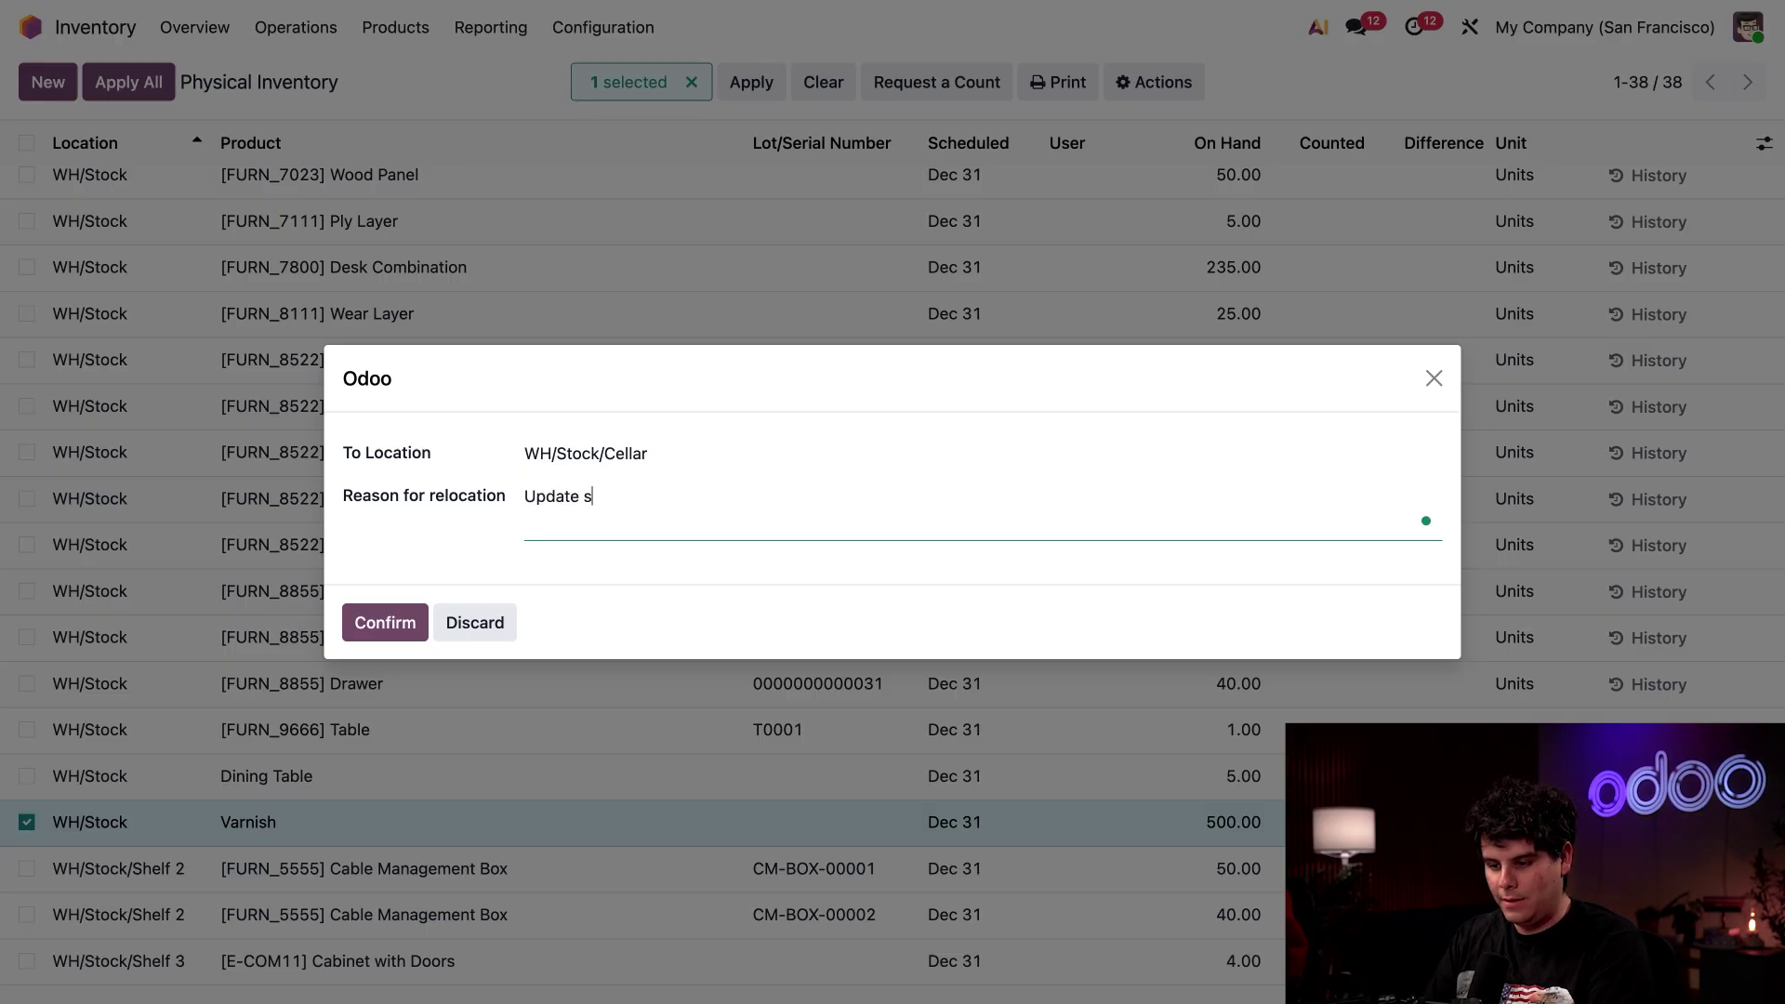
text(tock location. Wr)
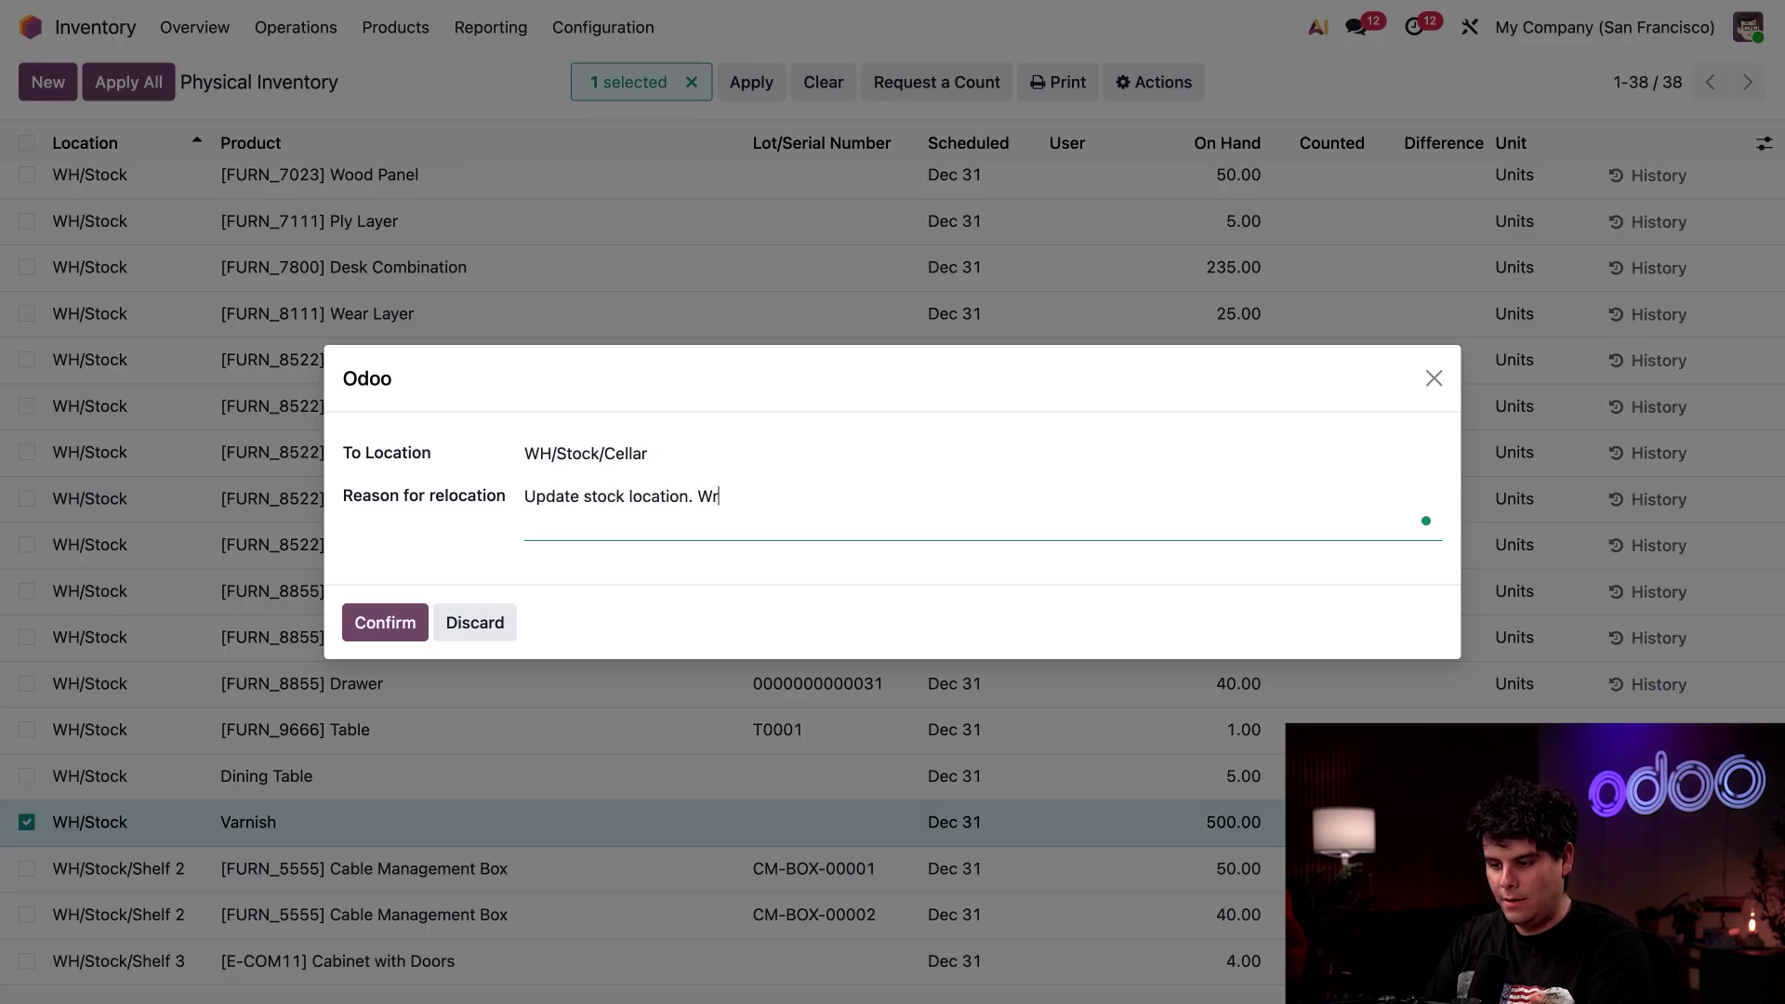
text(ong place steve.)
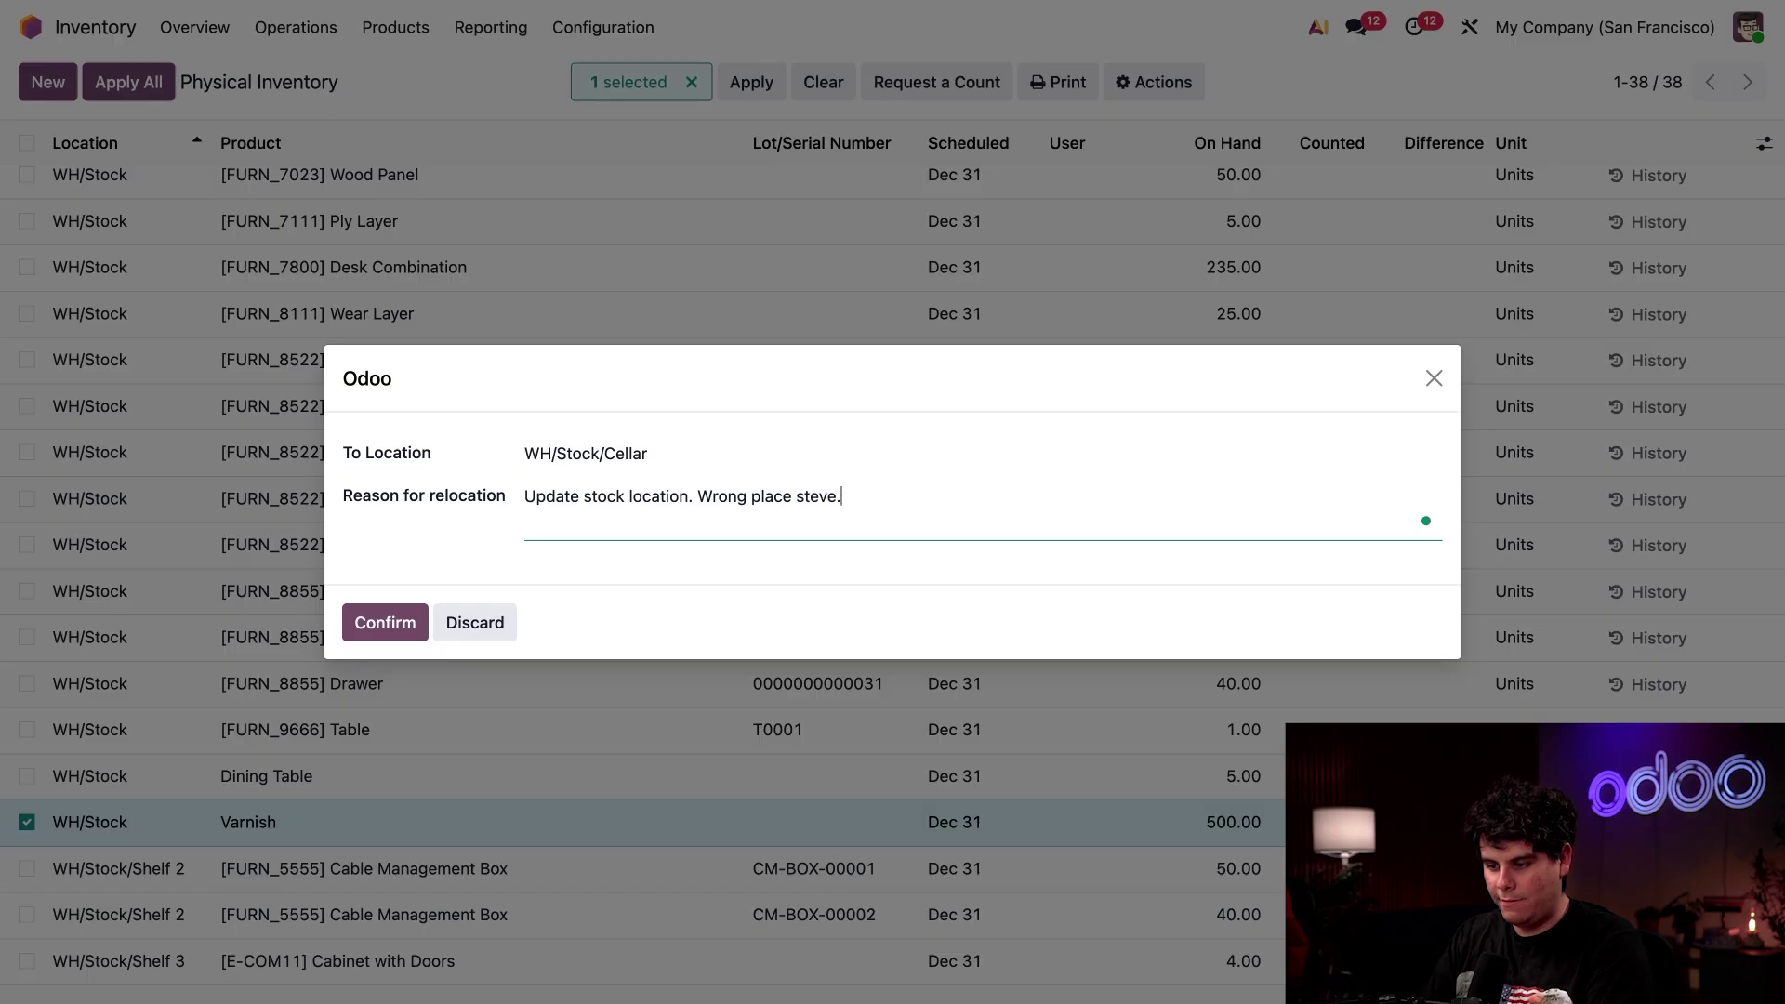
click(394, 624)
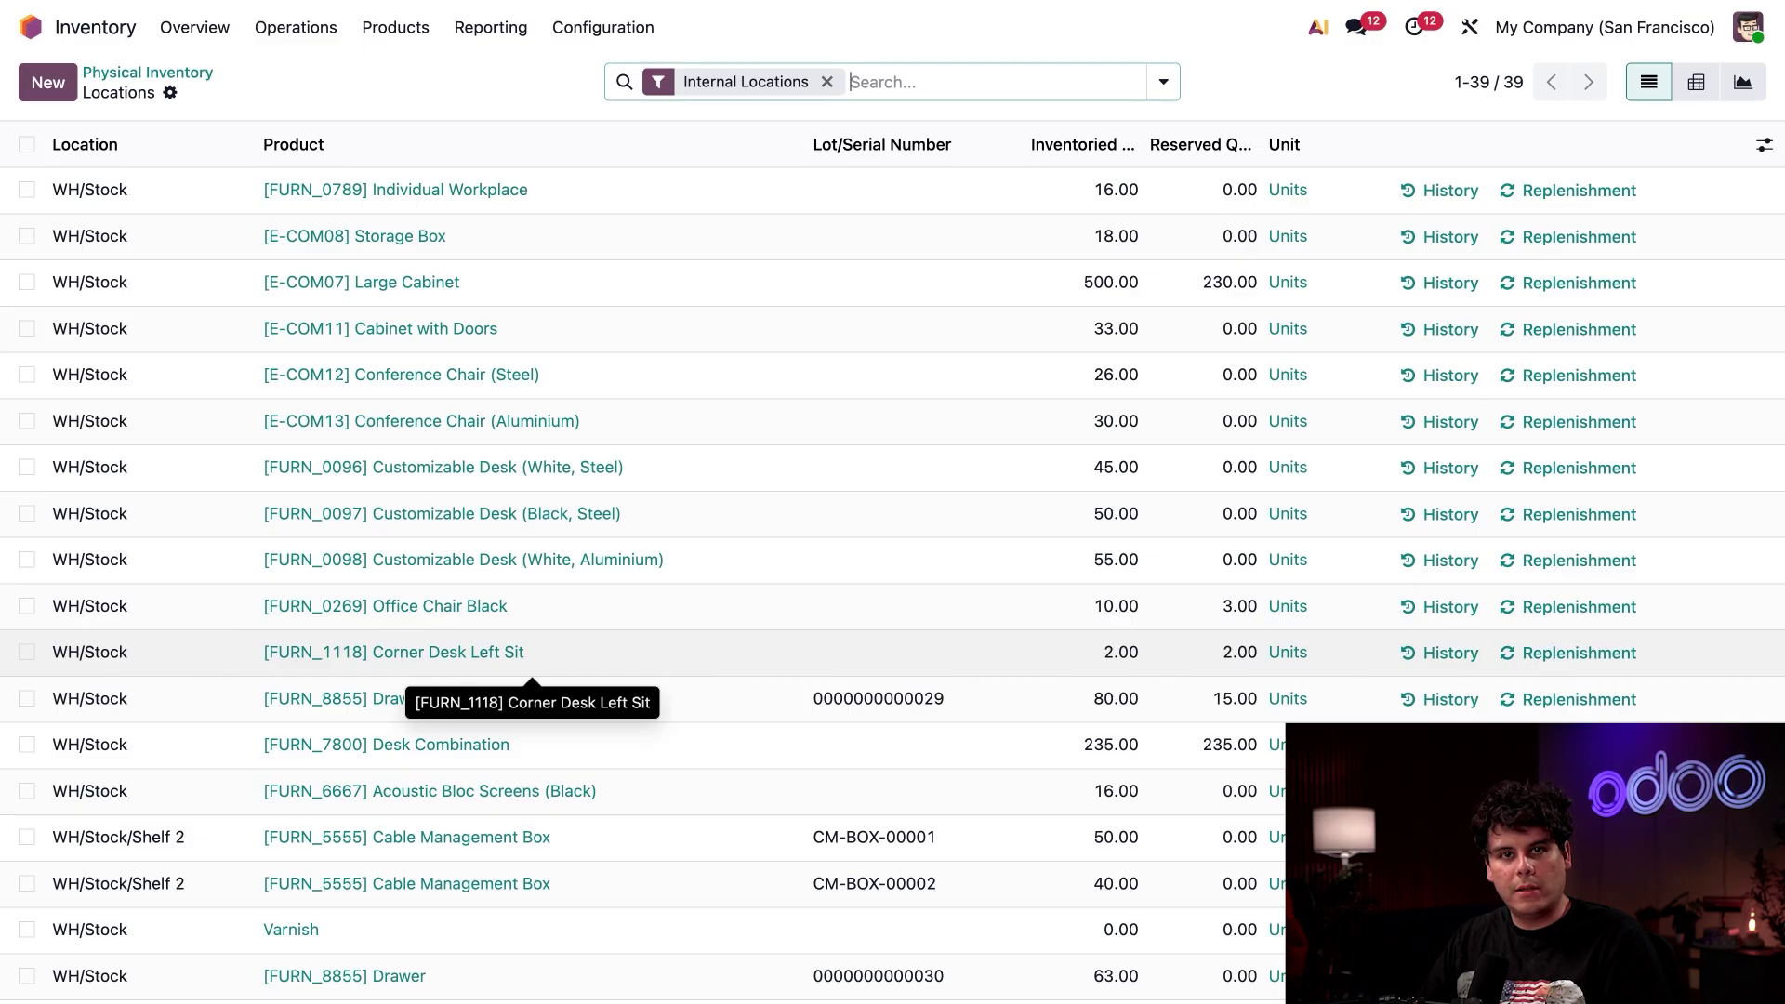
scroll(532, 655, down, 10)
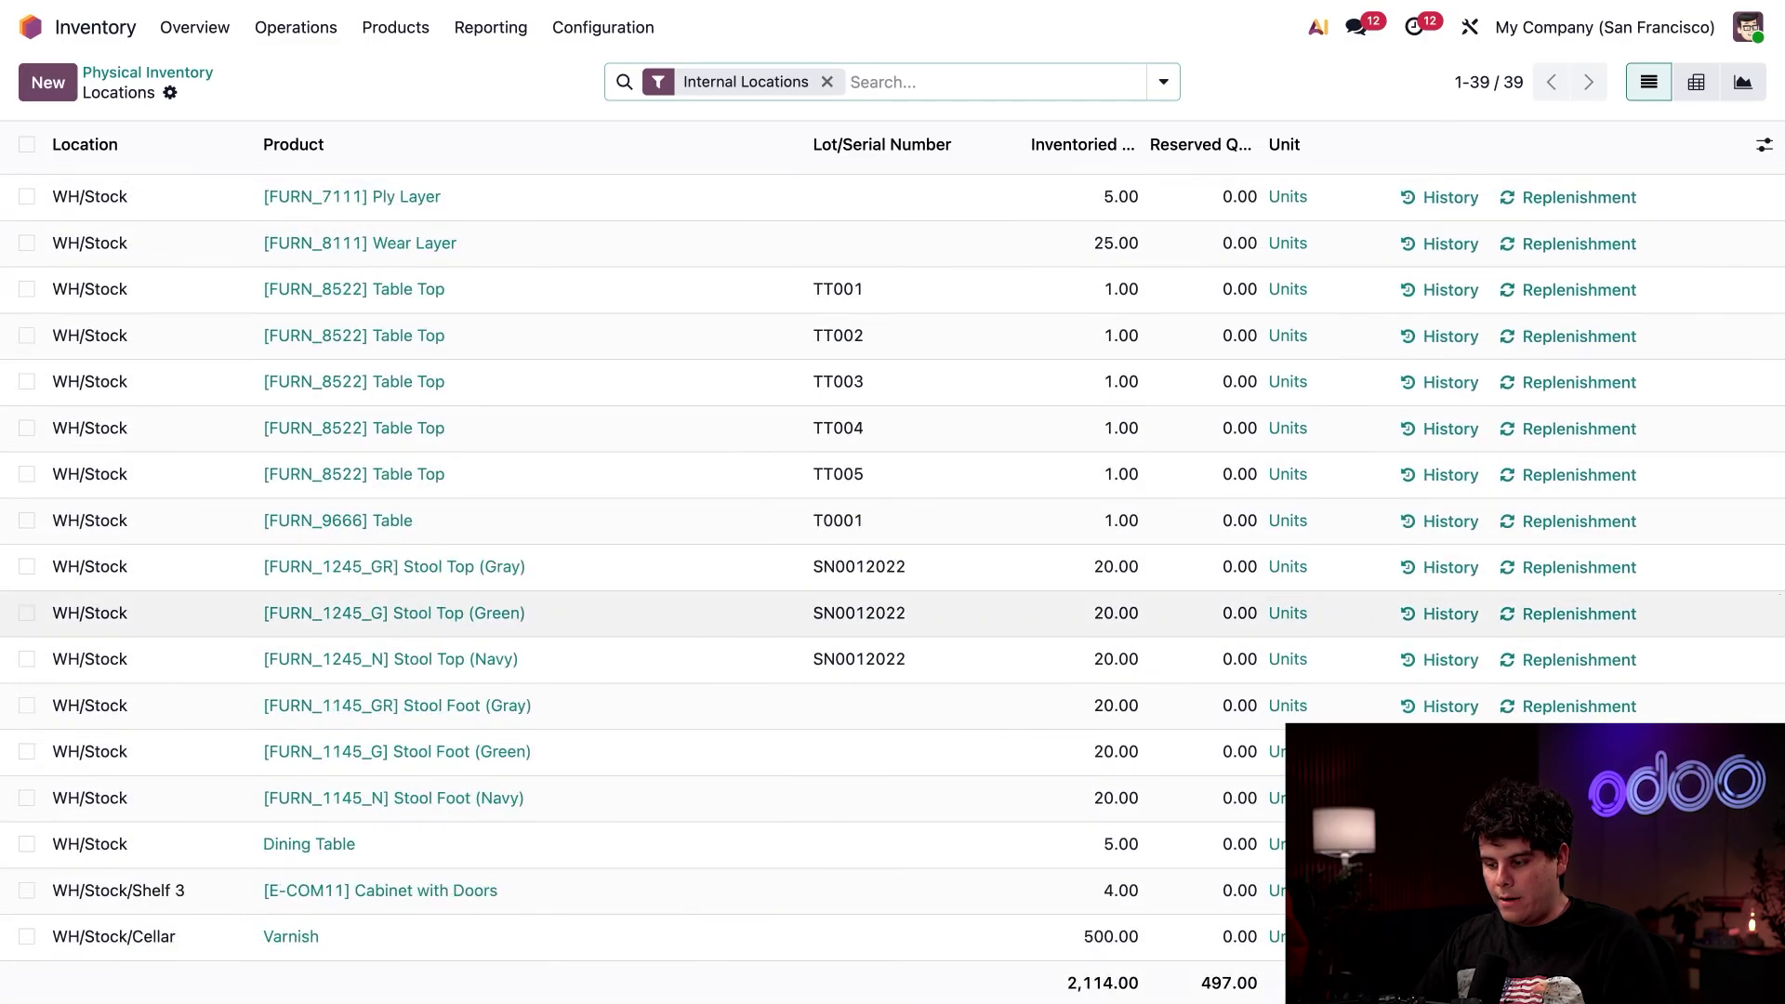